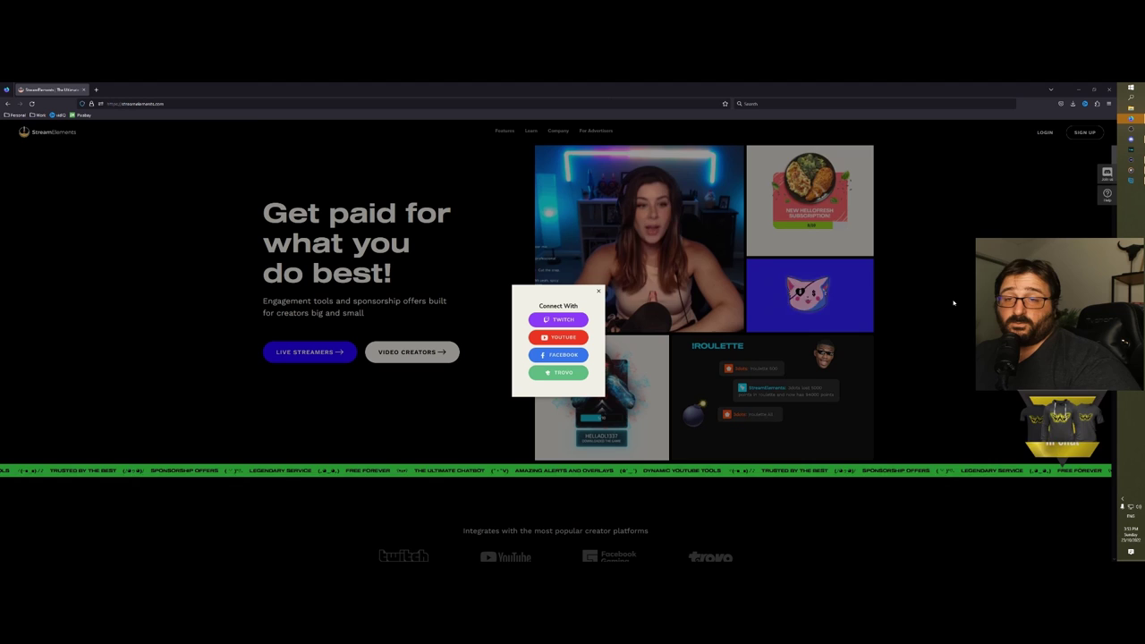
- Sign in with the Twitch account and select the first channel from the account's channel list
click(561, 319)
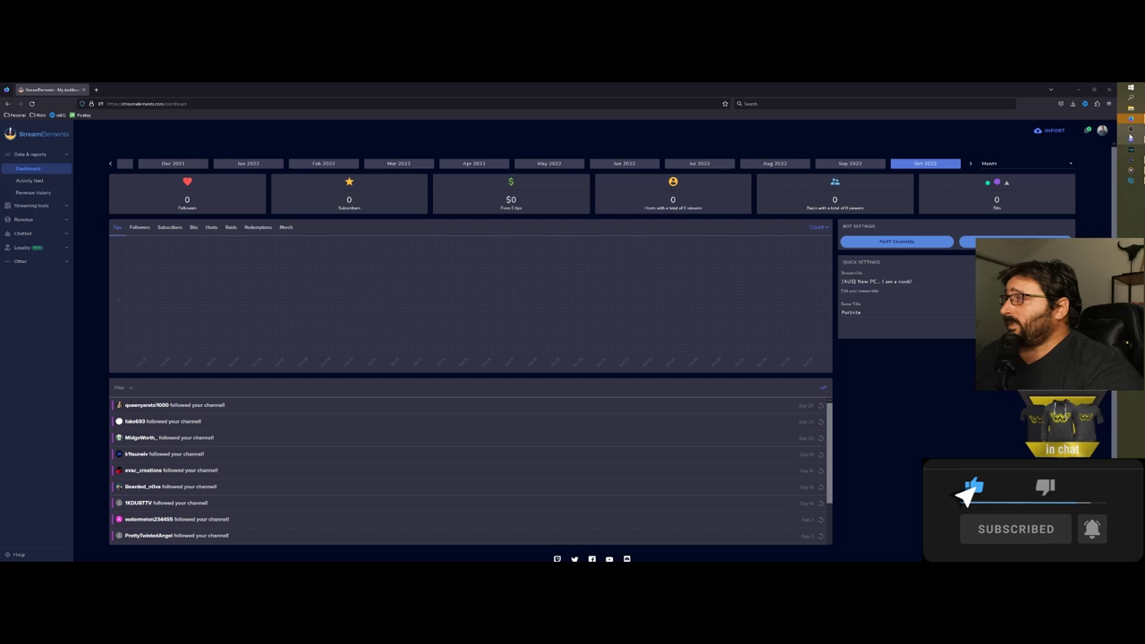
click(1101, 131)
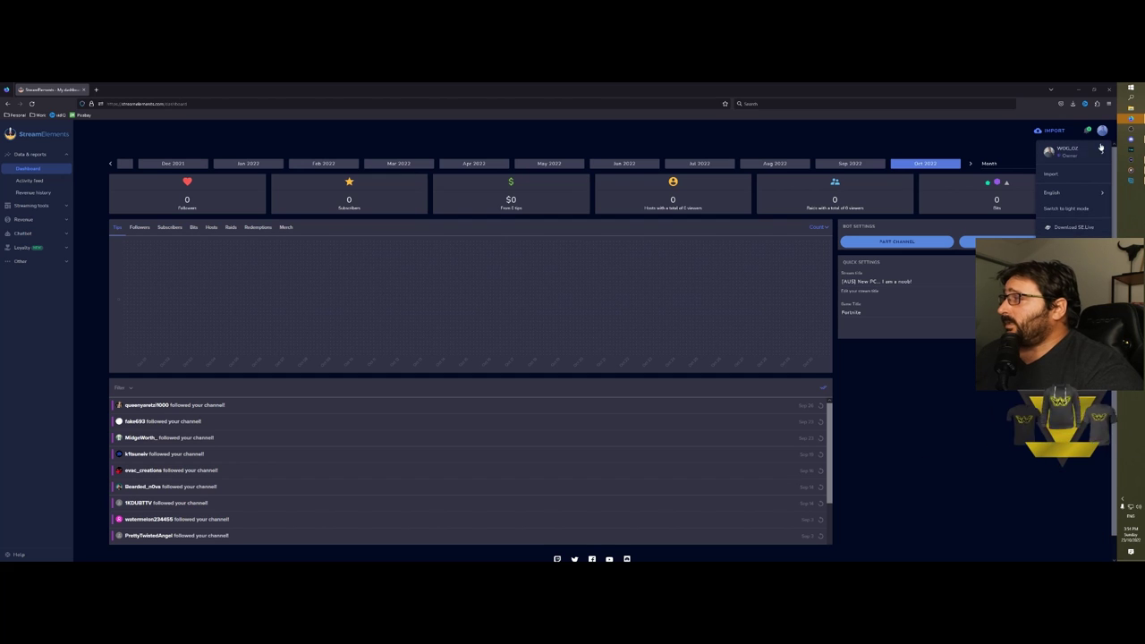
click(1100, 150)
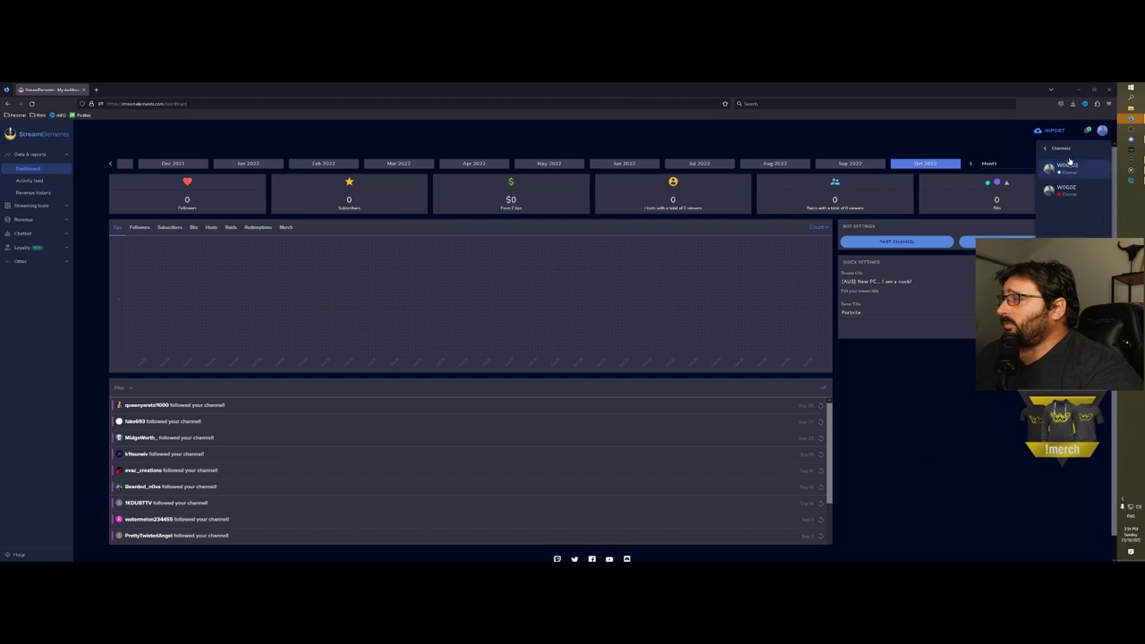
click(1068, 164)
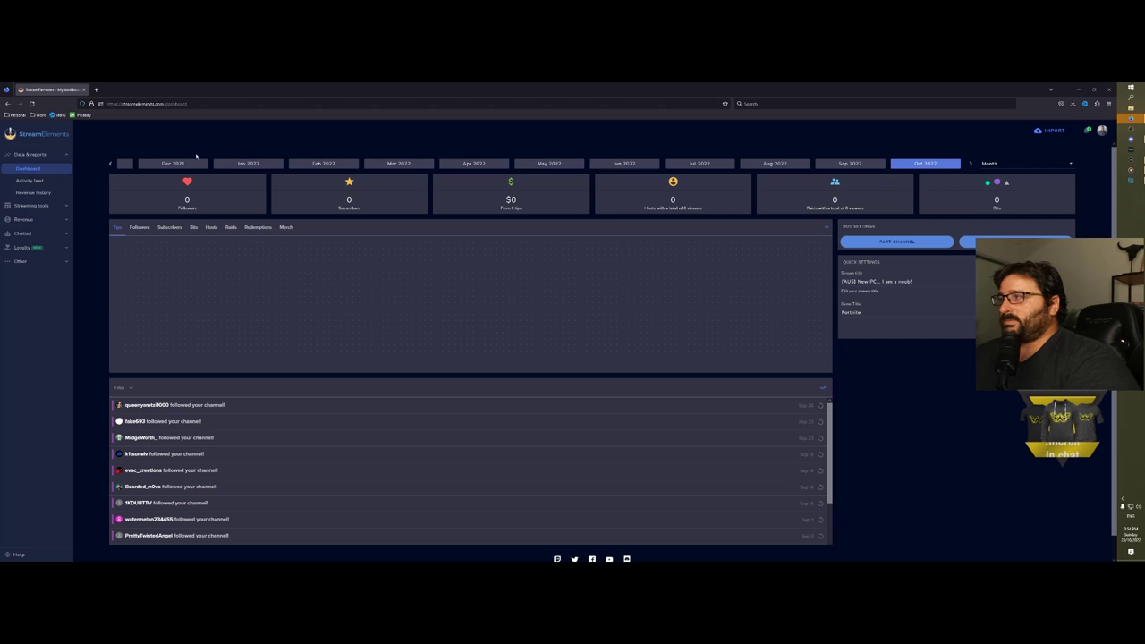
- View the dashboard statistics for September 2022 and several earlier months
click(840, 163)
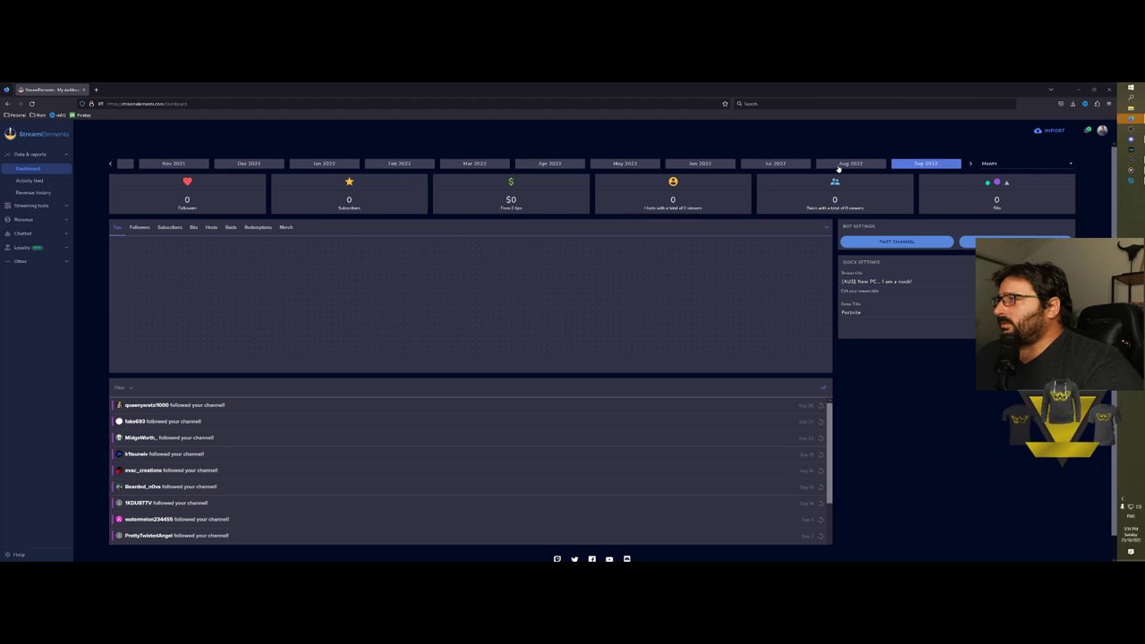
click(840, 164)
click(812, 164)
click(779, 164)
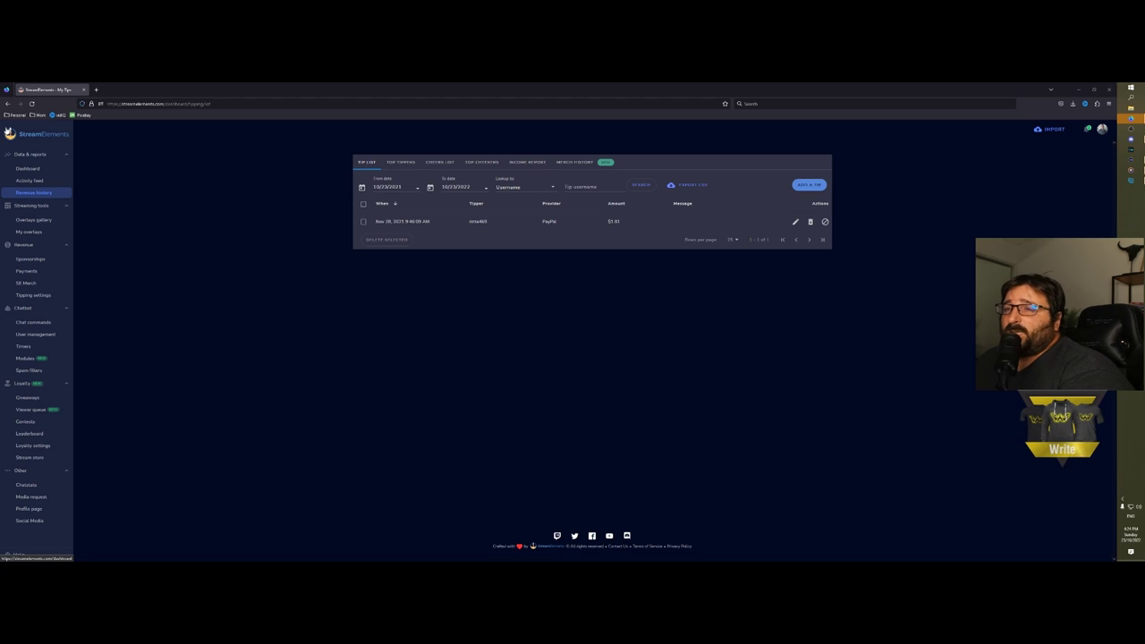
- Look through the revenue history's top tippers, cheers list, top cheerers, income report and merch history
click(390, 162)
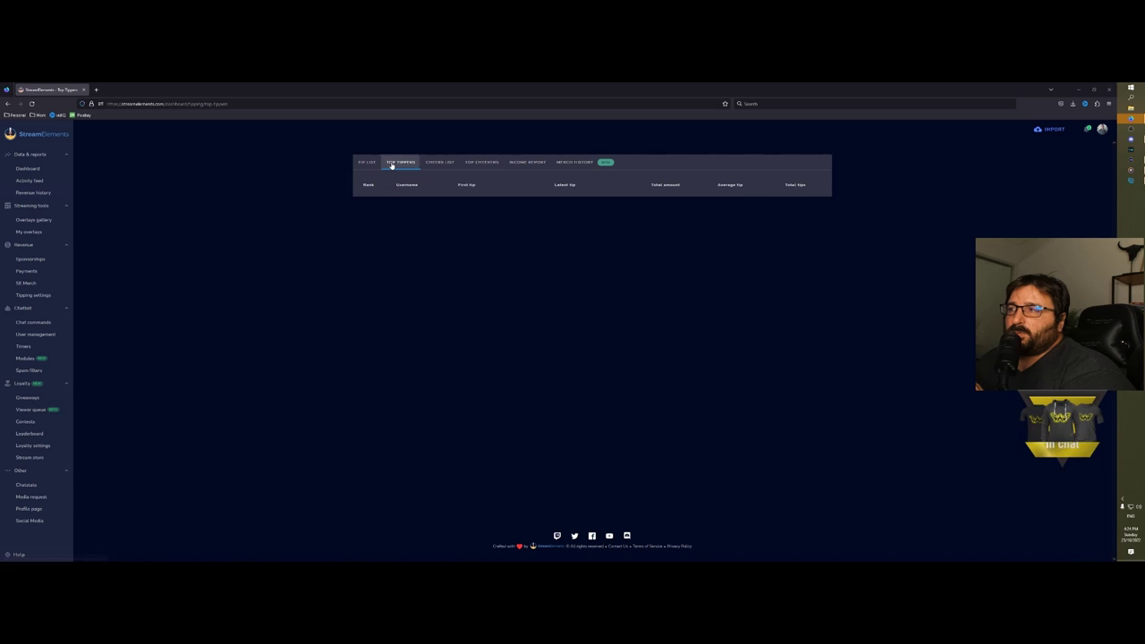
click(439, 162)
click(483, 163)
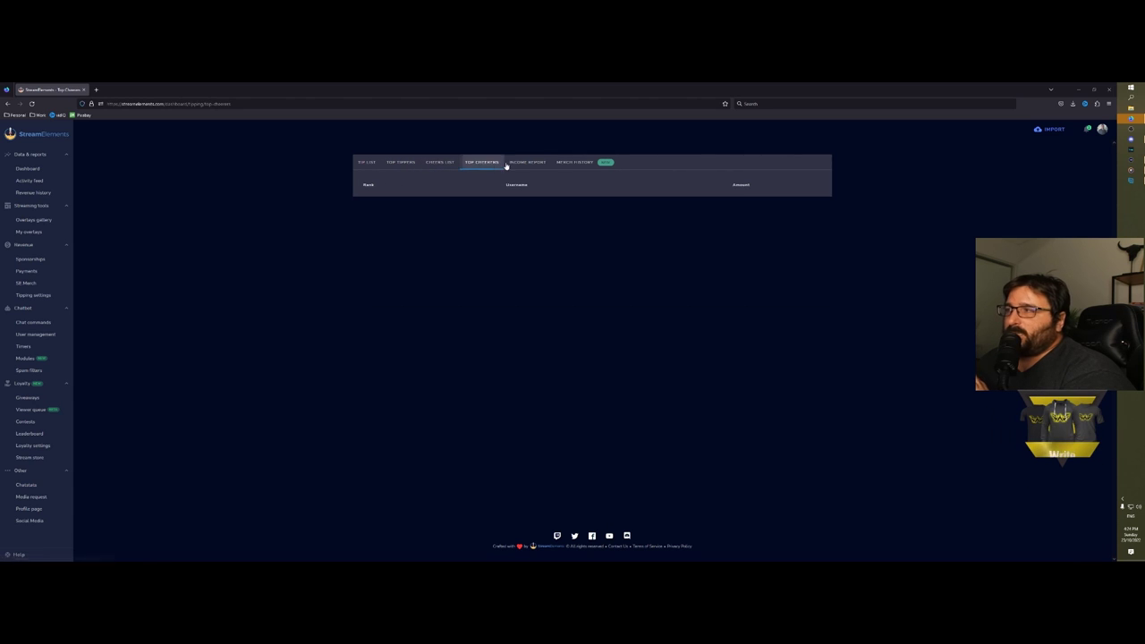
click(533, 163)
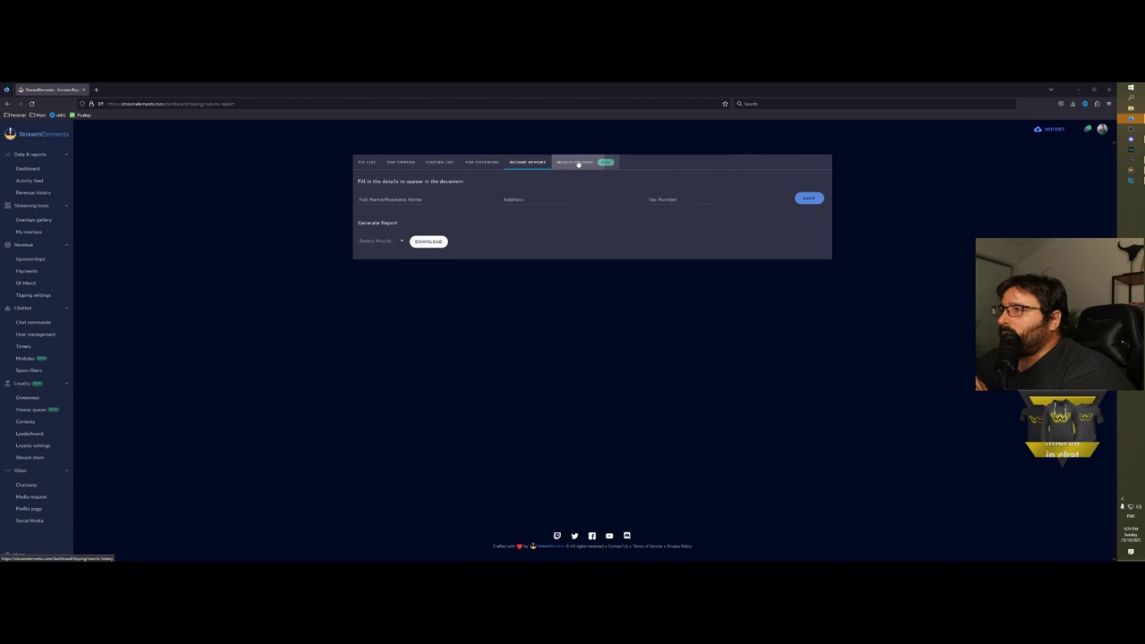
click(578, 163)
click(439, 163)
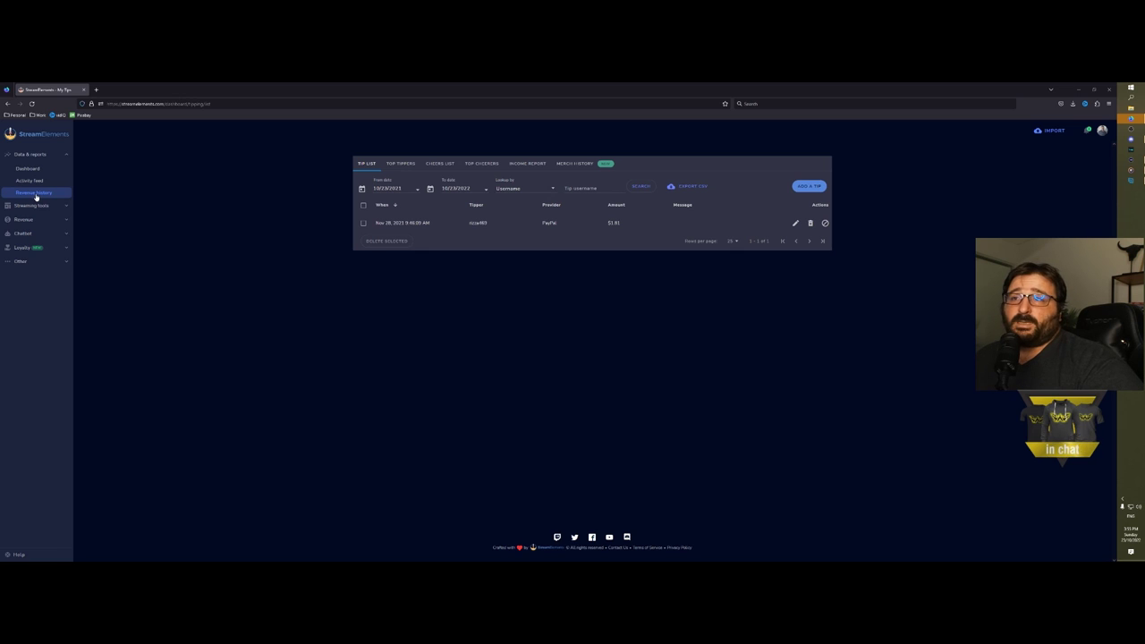
- Browse the full theme list in the overlays gallery and preview the First strike super theme
click(32, 204)
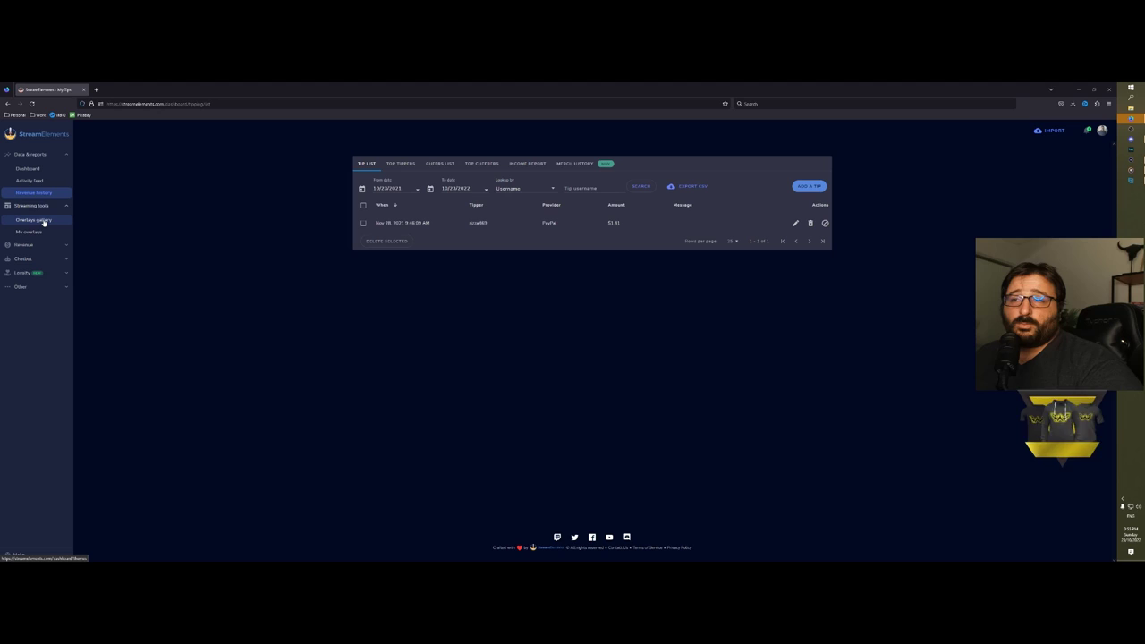
click(34, 220)
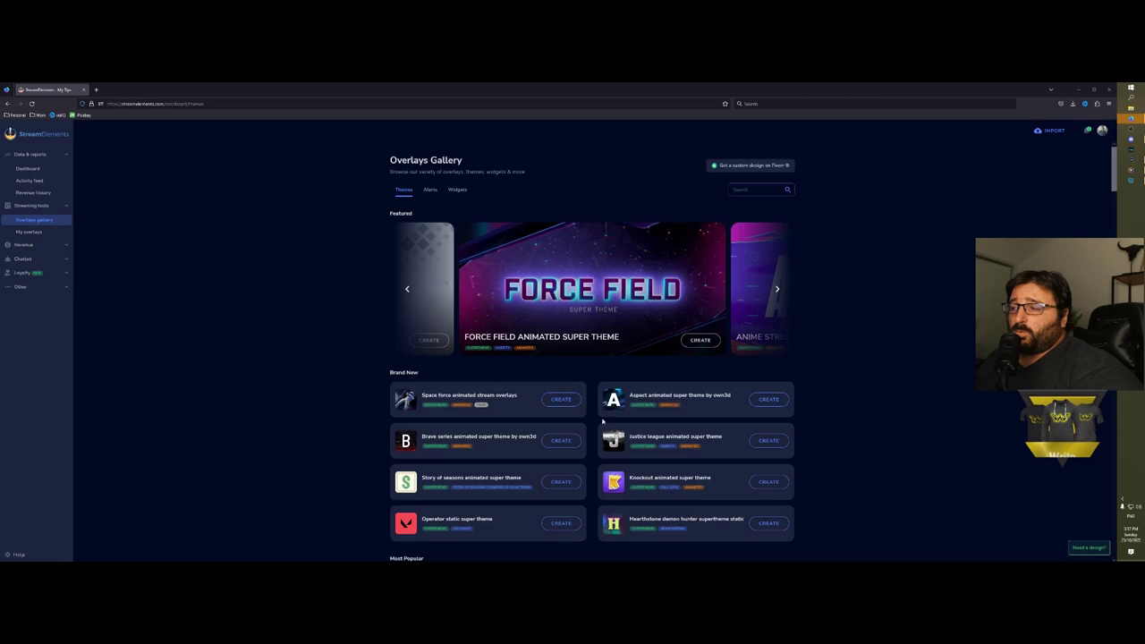
scroll(602, 421, down, 6)
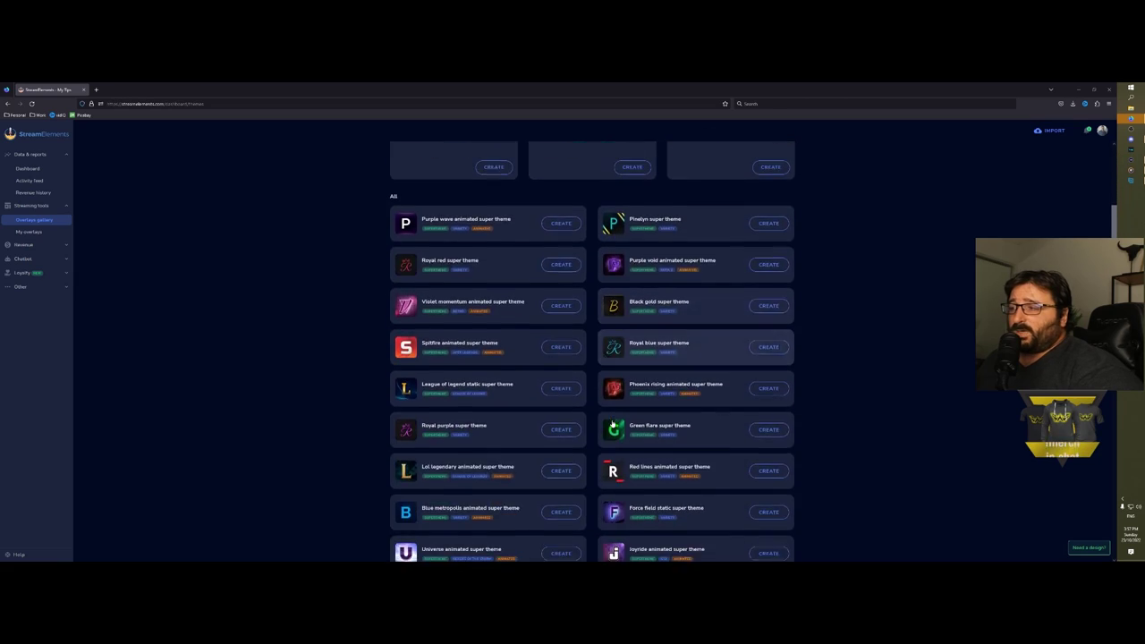
scroll(612, 424, down, 5)
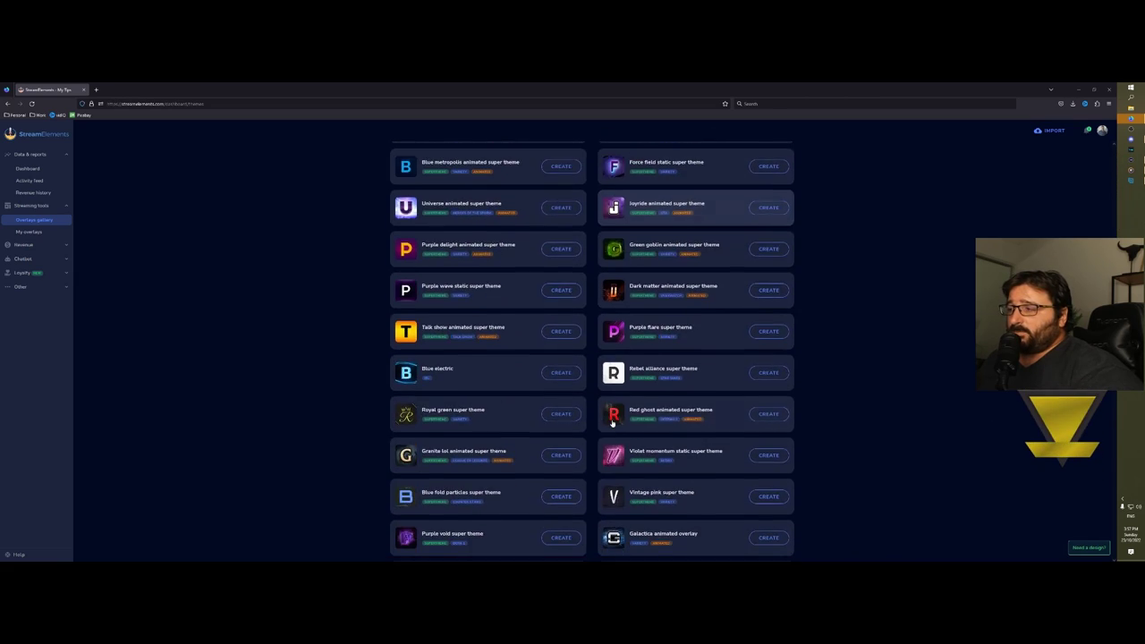
scroll(611, 423, down, 7)
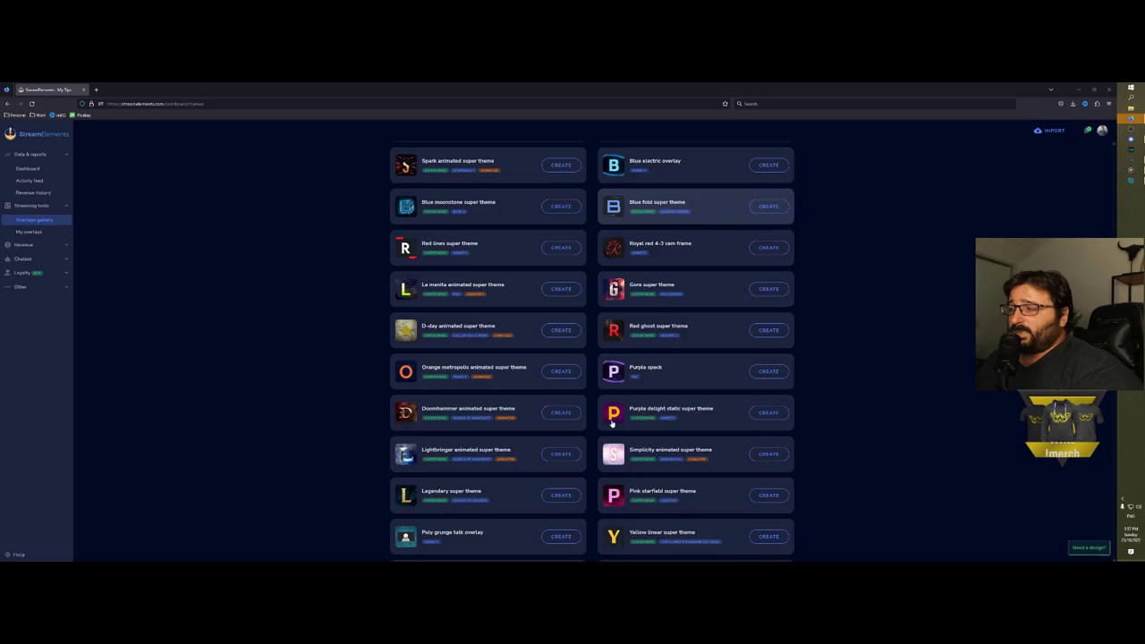
scroll(612, 424, down, 4)
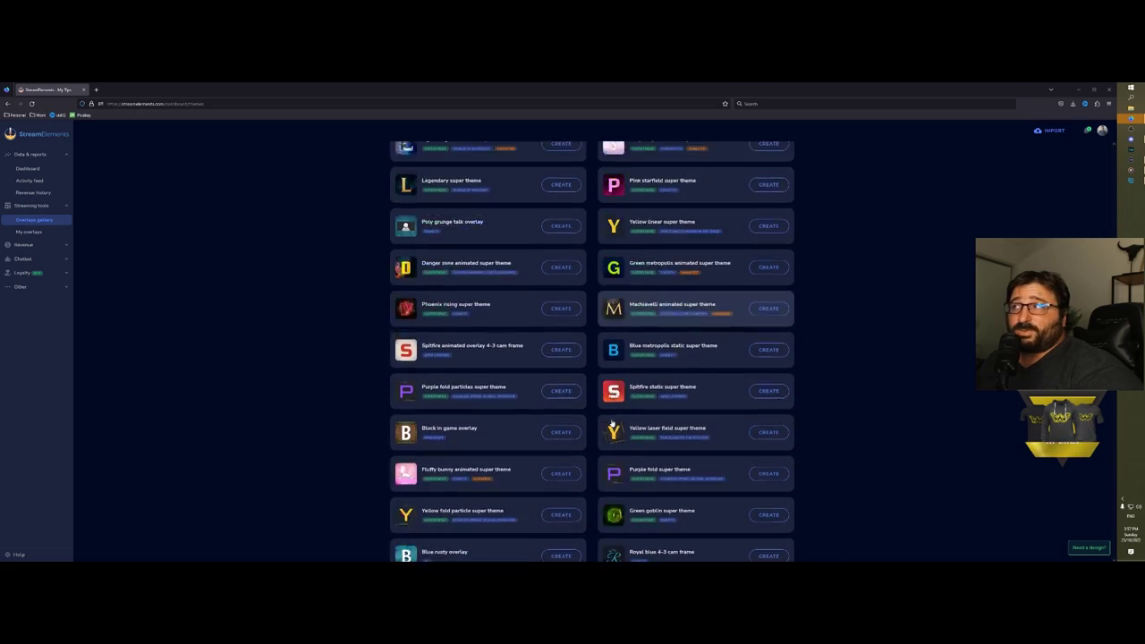
scroll(611, 424, down, 7)
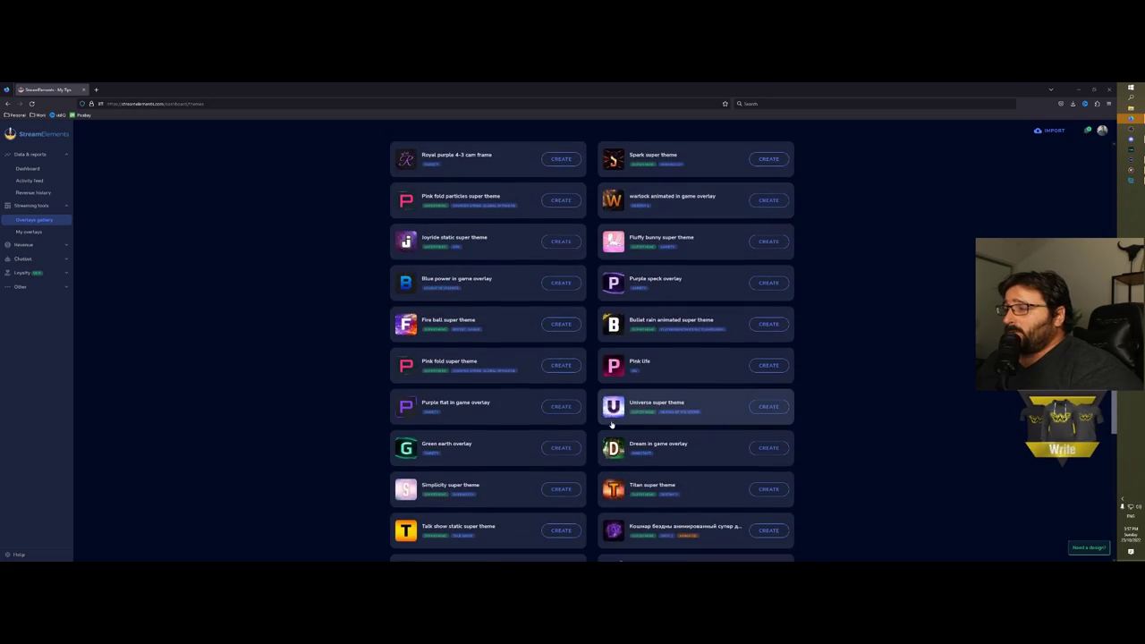
scroll(611, 424, down, 7)
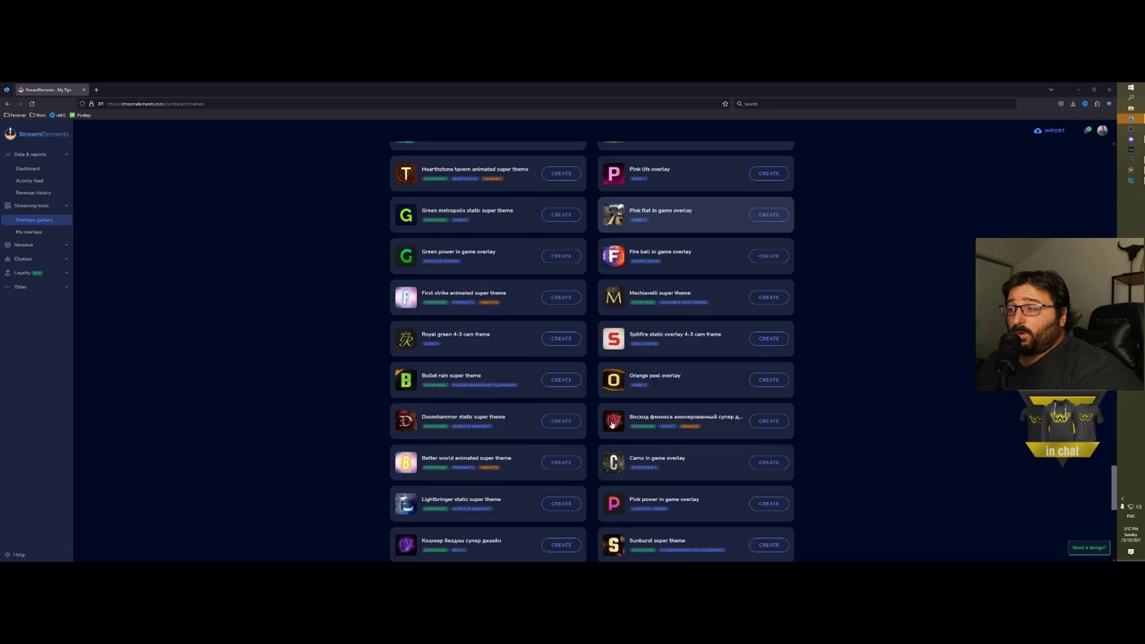
scroll(612, 424, down, 8)
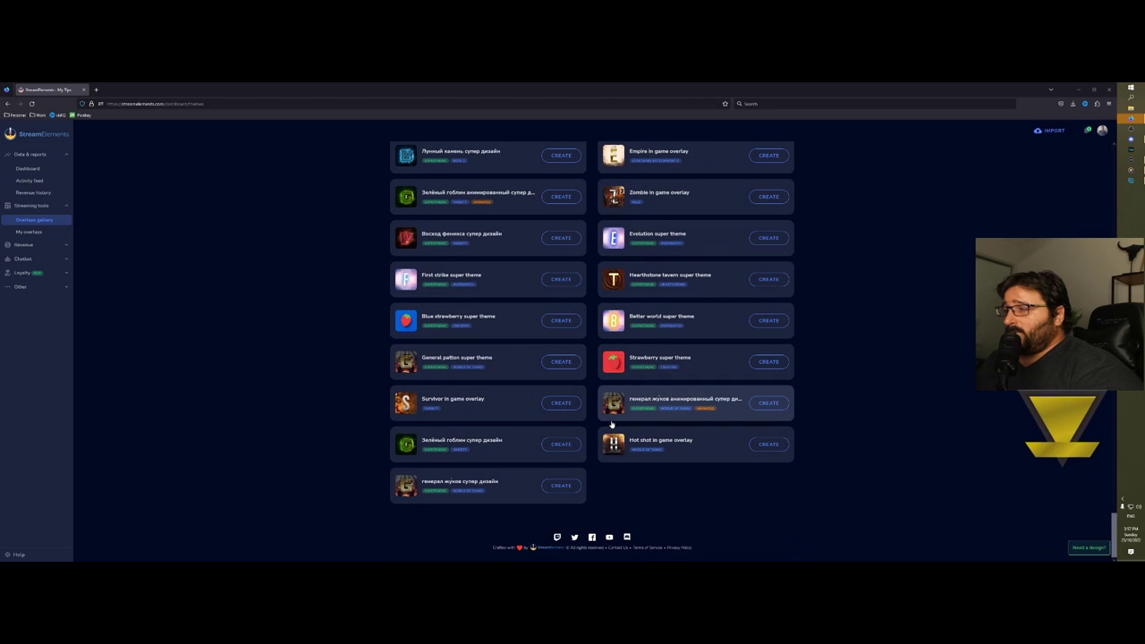
click(487, 276)
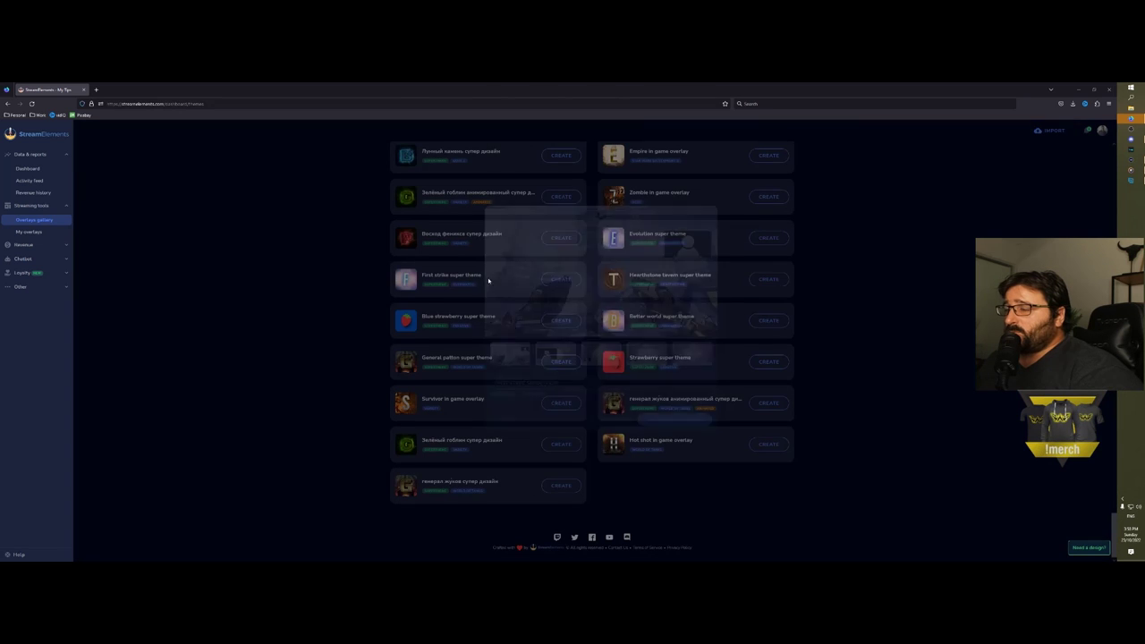
click(447, 409)
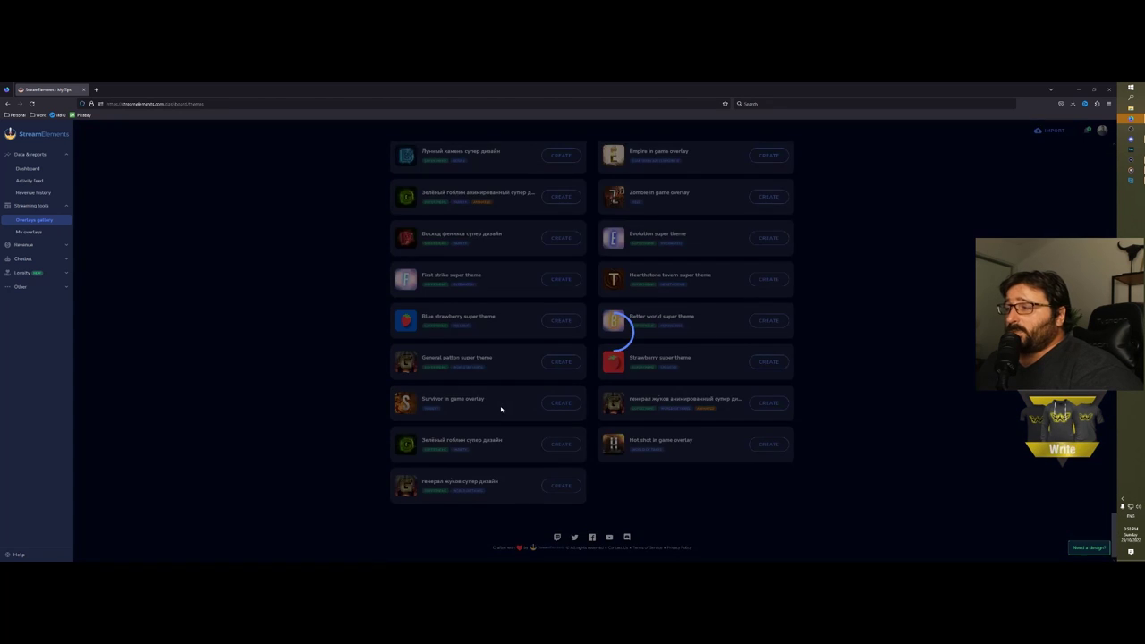
- Create overlays from the First strike animated super theme and go to the personal overlays list
scroll(472, 396, up, 2)
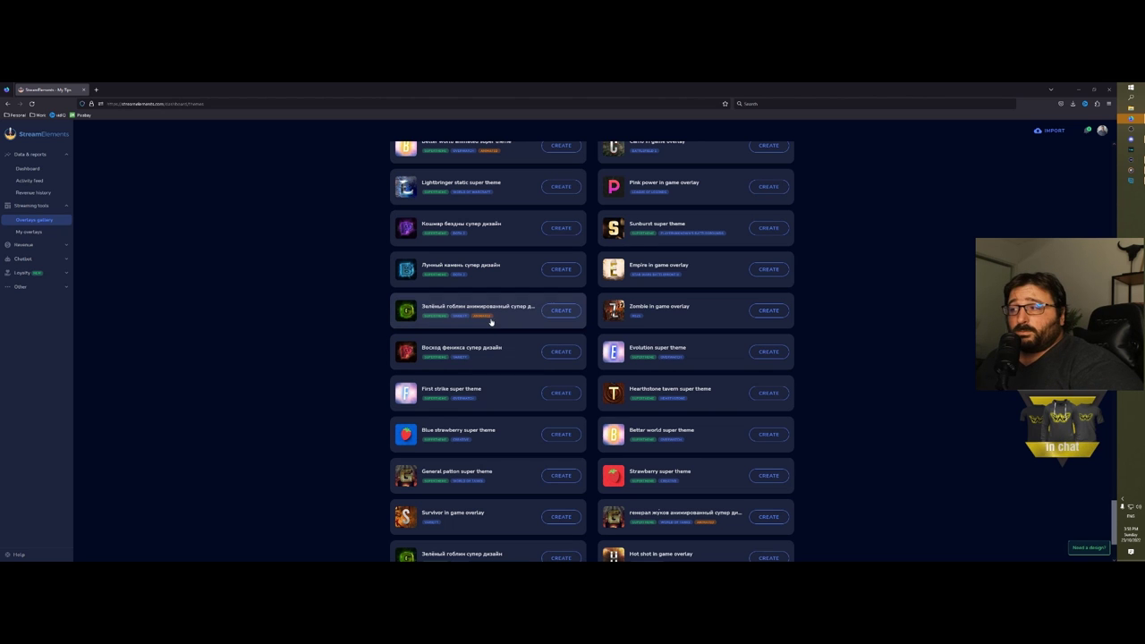
scroll(529, 375, up, 4)
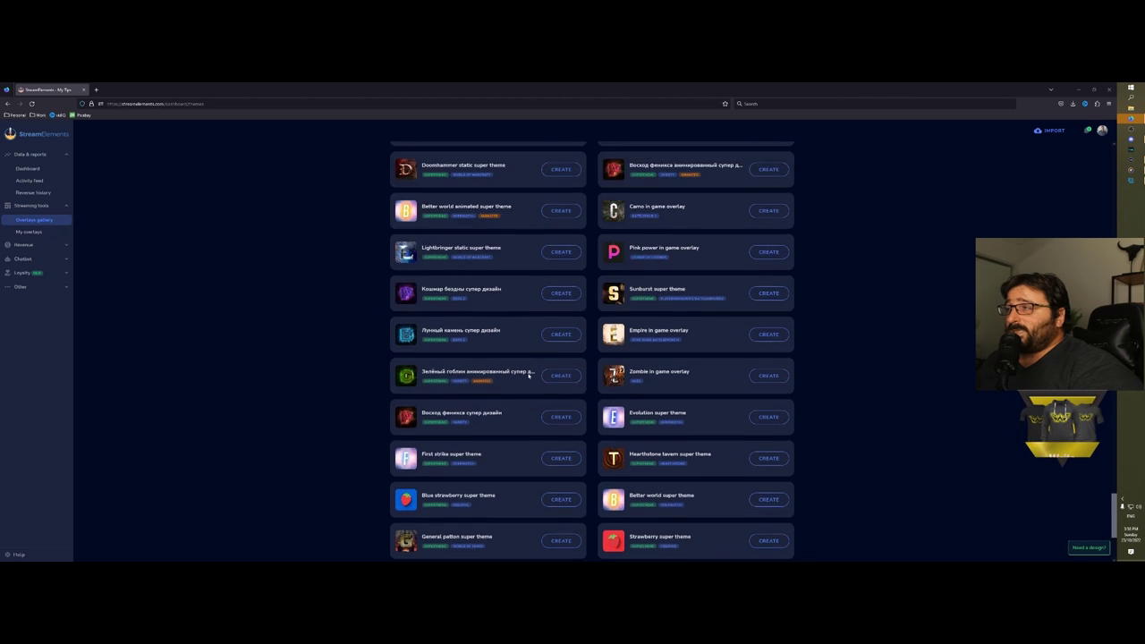
scroll(528, 376, up, 1)
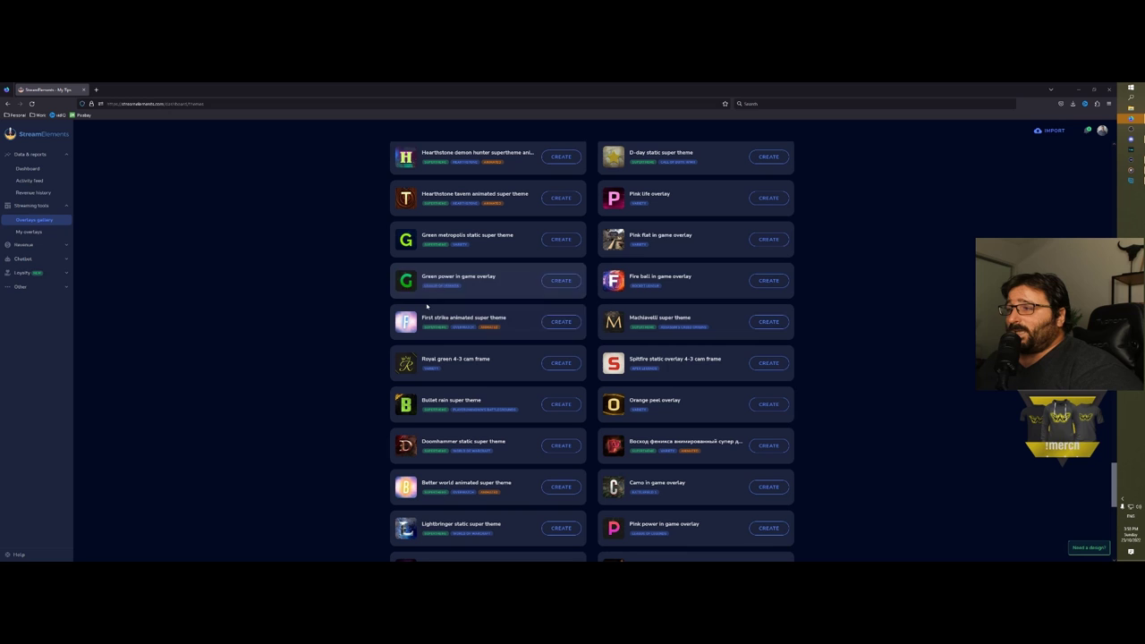
click(506, 321)
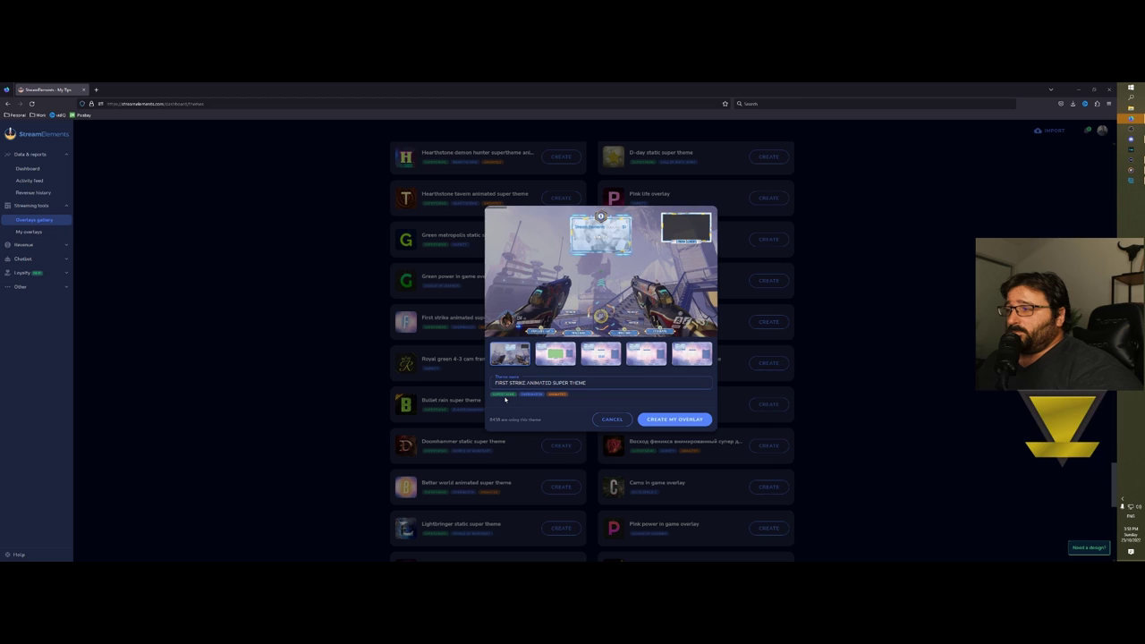
click(675, 419)
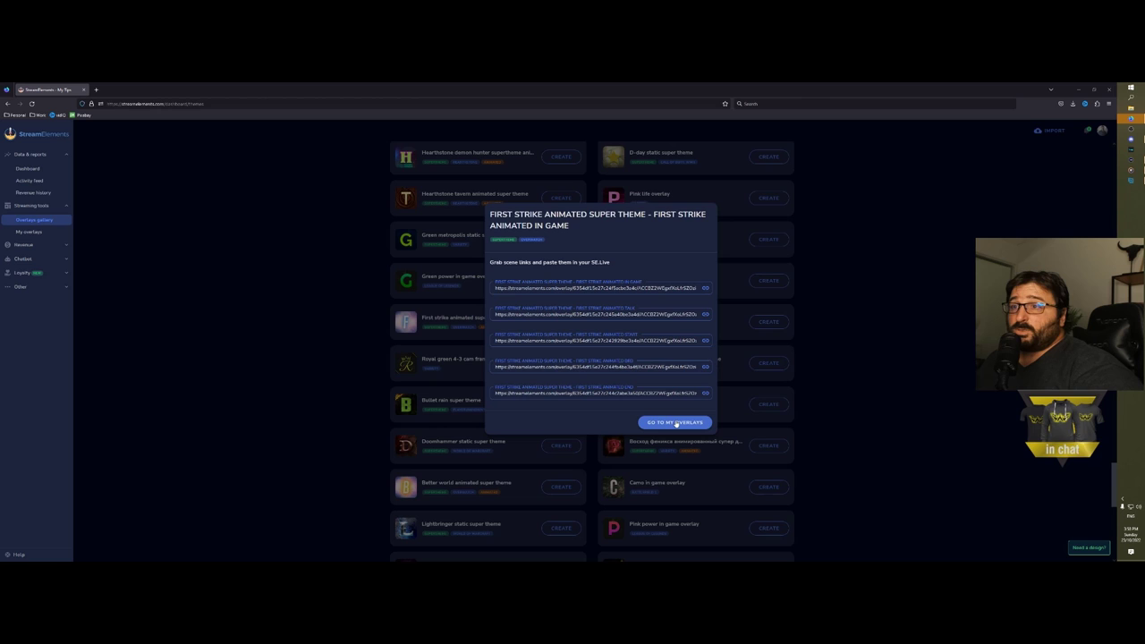
click(675, 422)
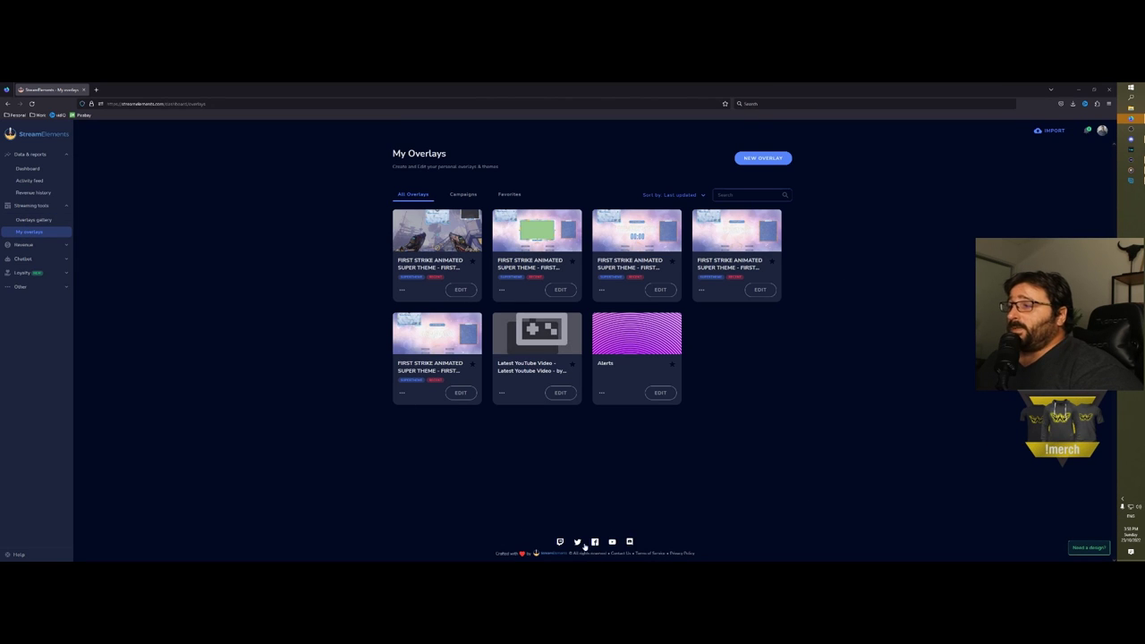
- Open the First Strike in-game overlay for editing and hide the name and amount layers, Video 27, Video 28 and two EDIT SOCIAL NAME HERE layers
click(460, 291)
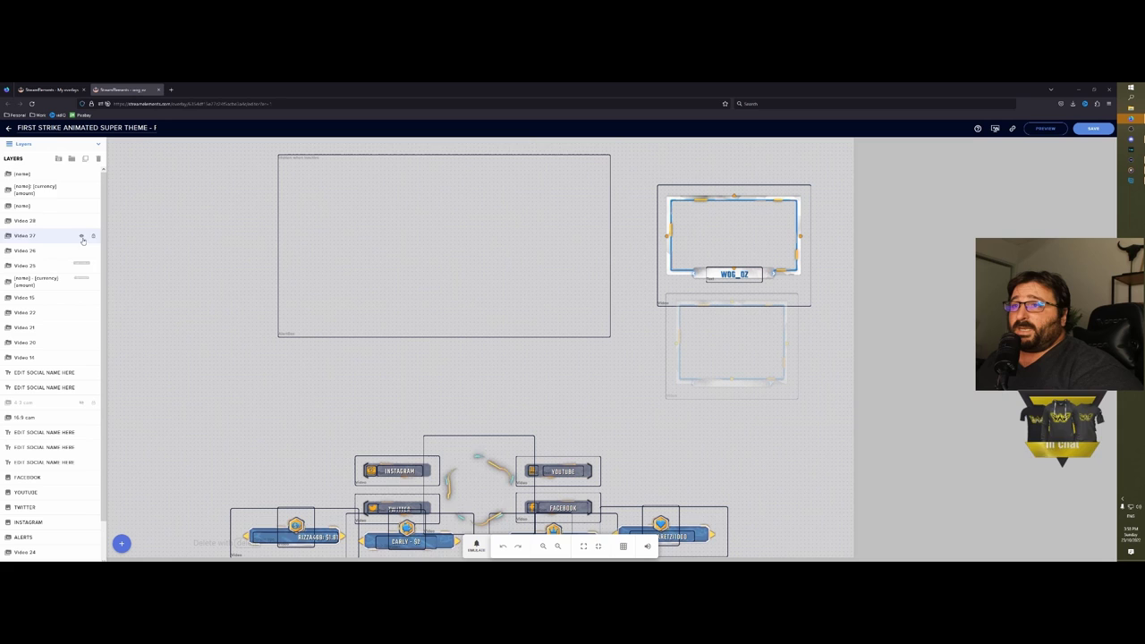
click(80, 174)
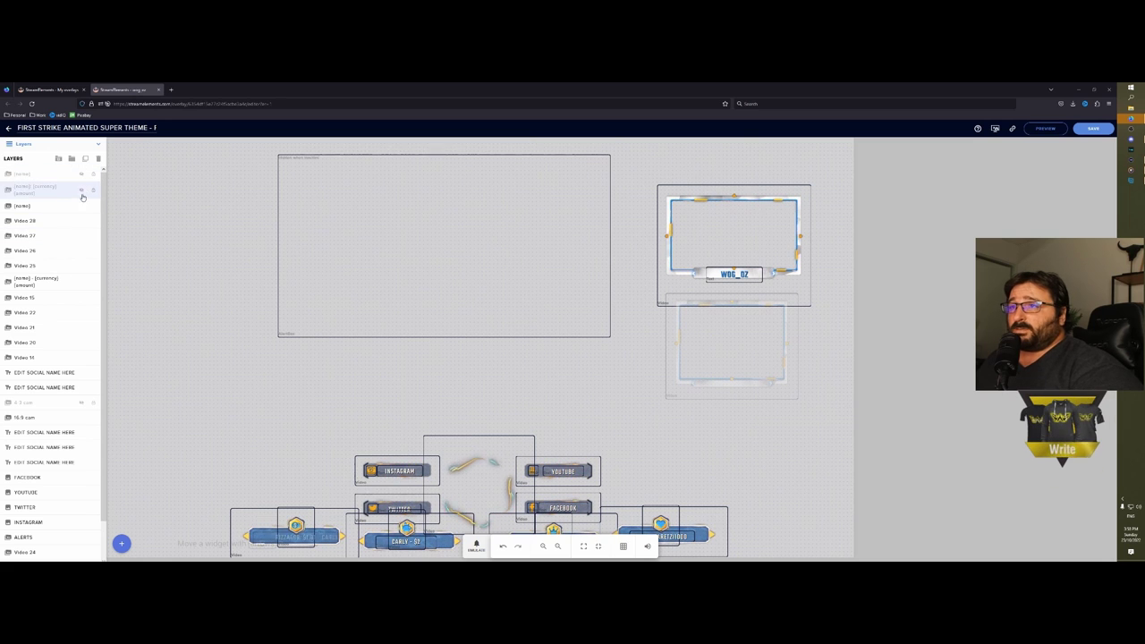
click(81, 206)
click(87, 237)
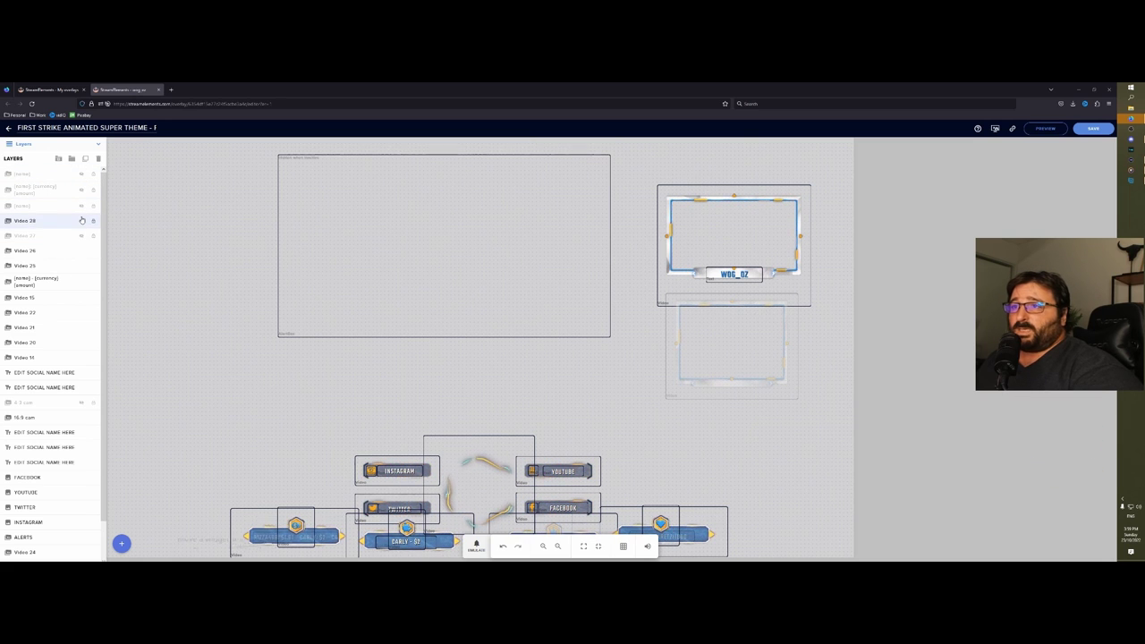
click(81, 220)
click(81, 281)
click(81, 372)
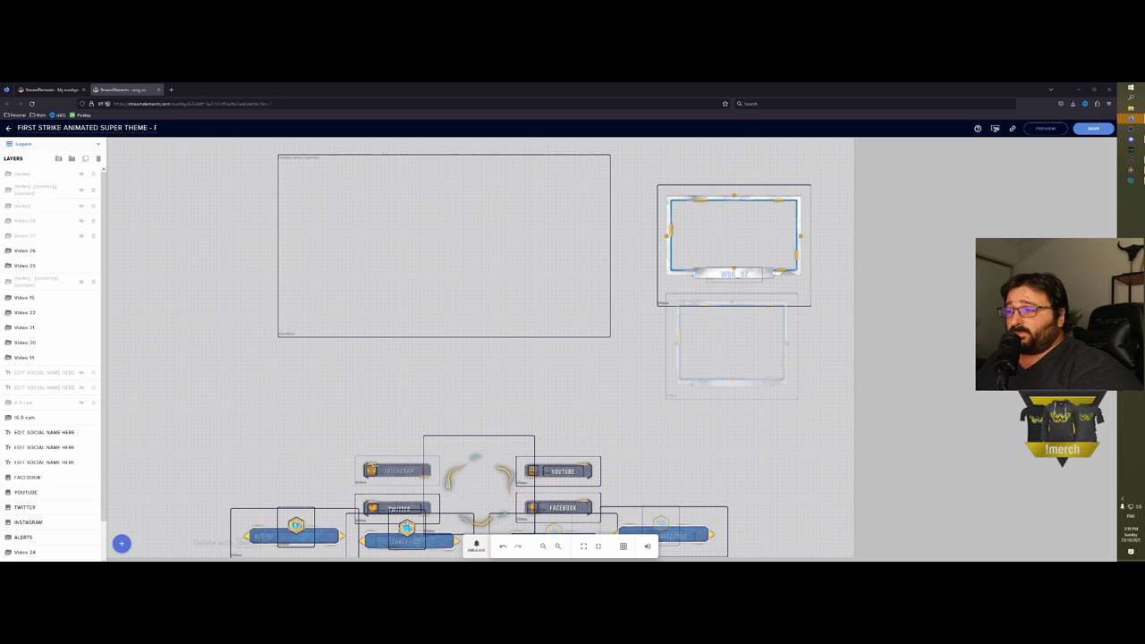
- Hide the FACEBOOK and YOUTUBE layers, keeping the overlay editor open
click(80, 477)
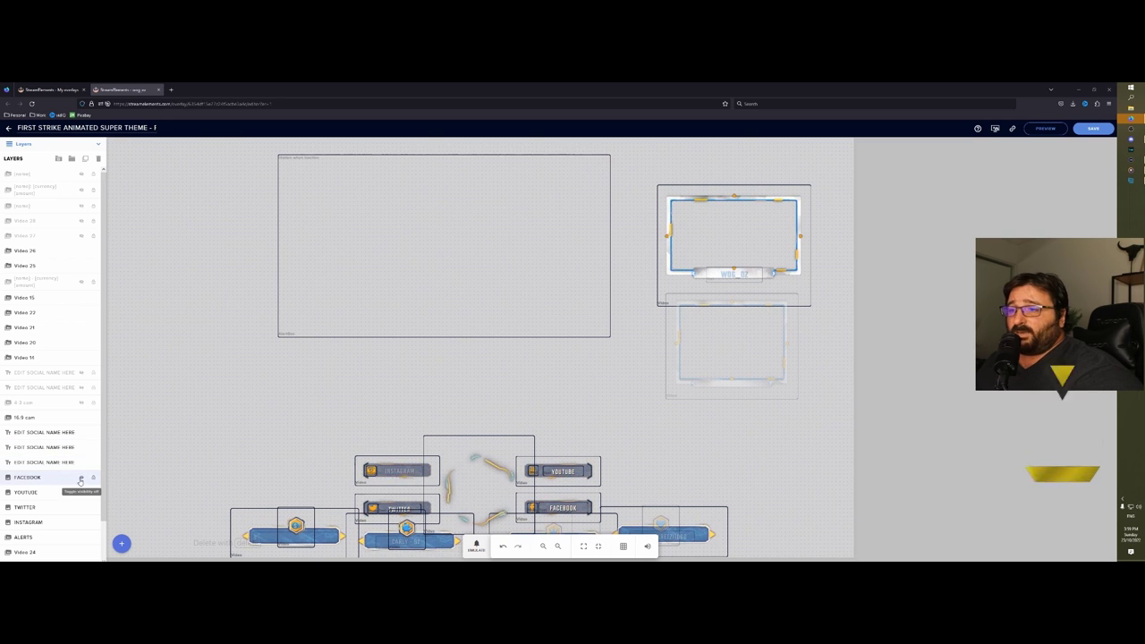
click(81, 492)
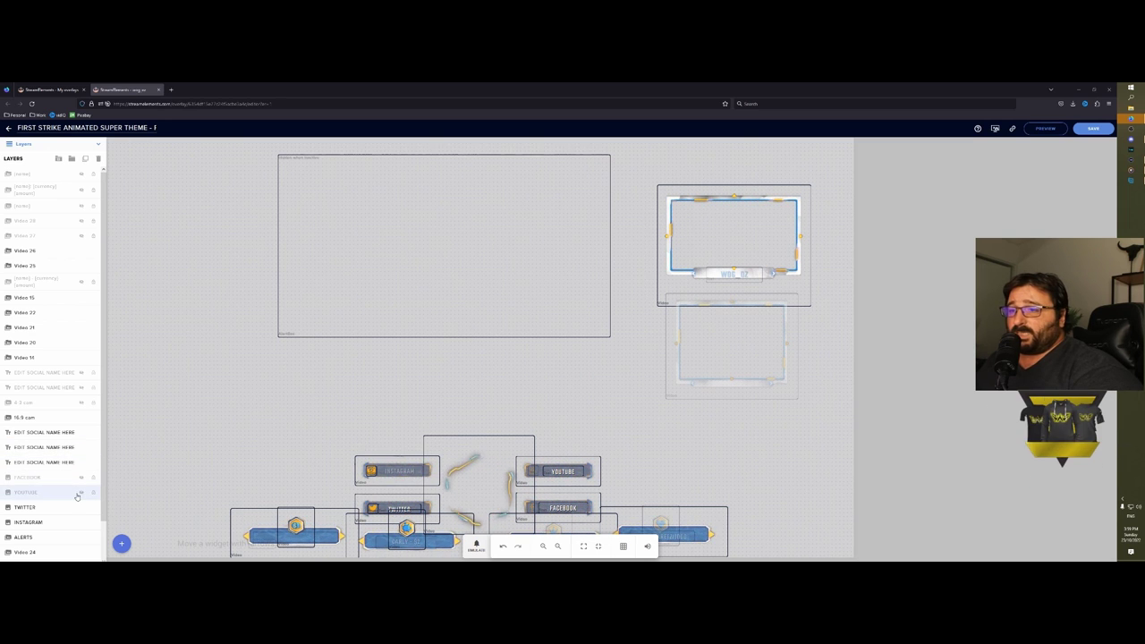
click(158, 91)
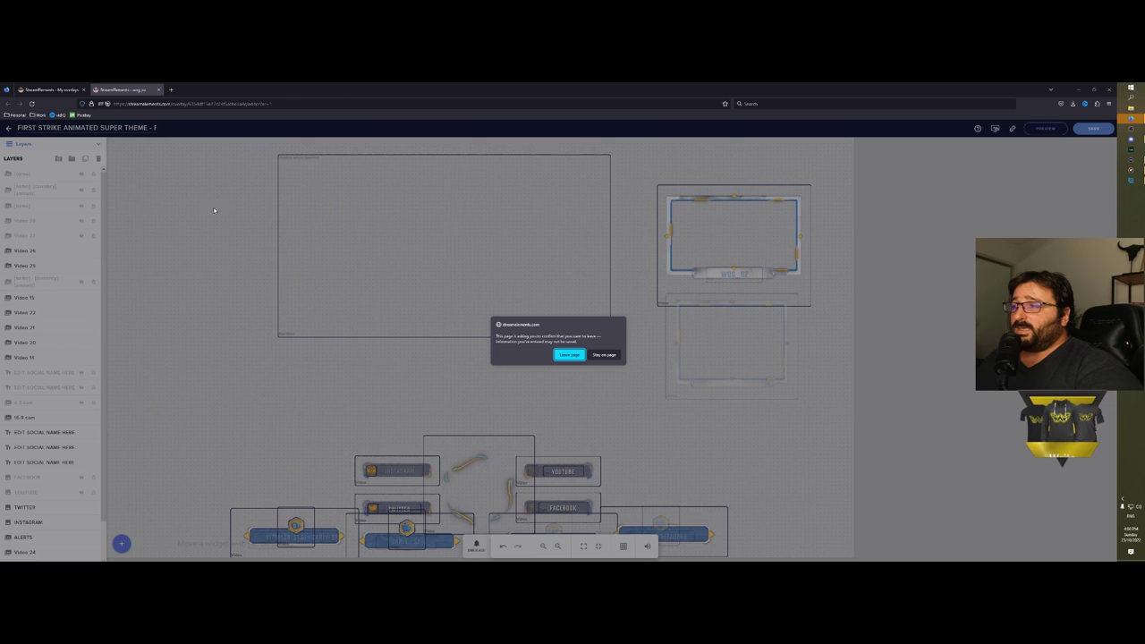
click(602, 355)
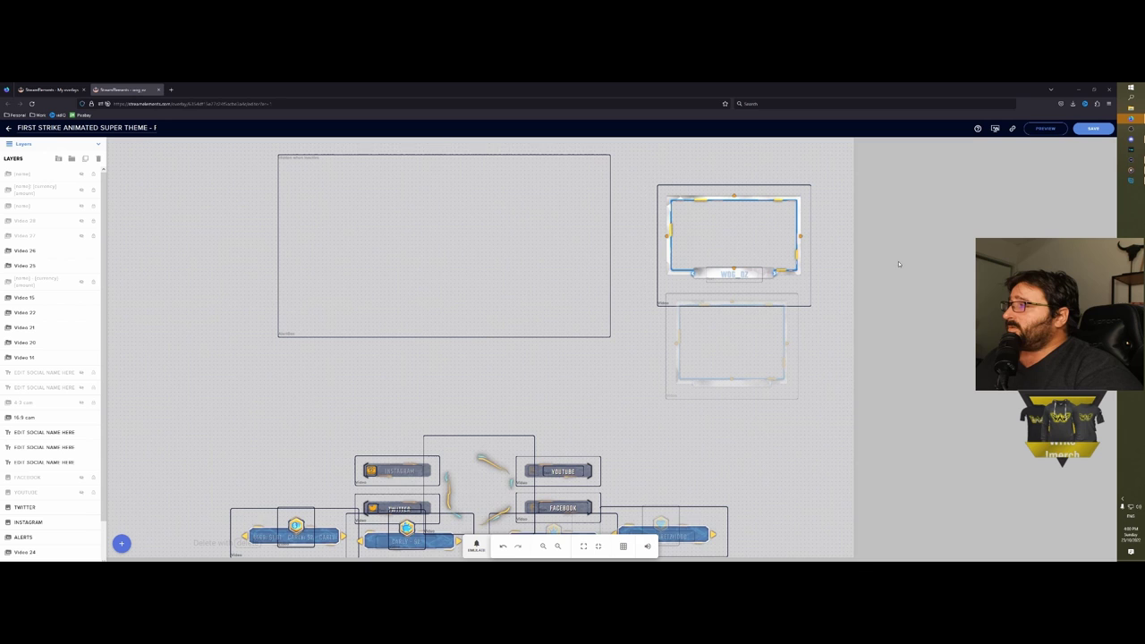
- Save the overlay and check the message setting of the first visible EDIT SOCIAL NAME HERE layer
click(1091, 130)
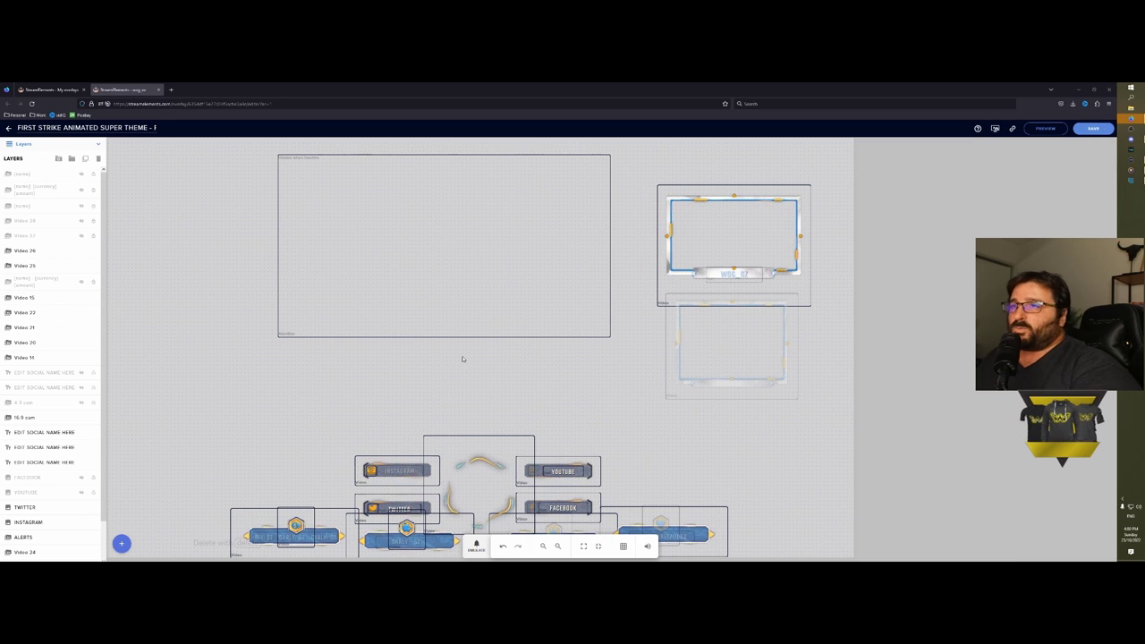
click(45, 432)
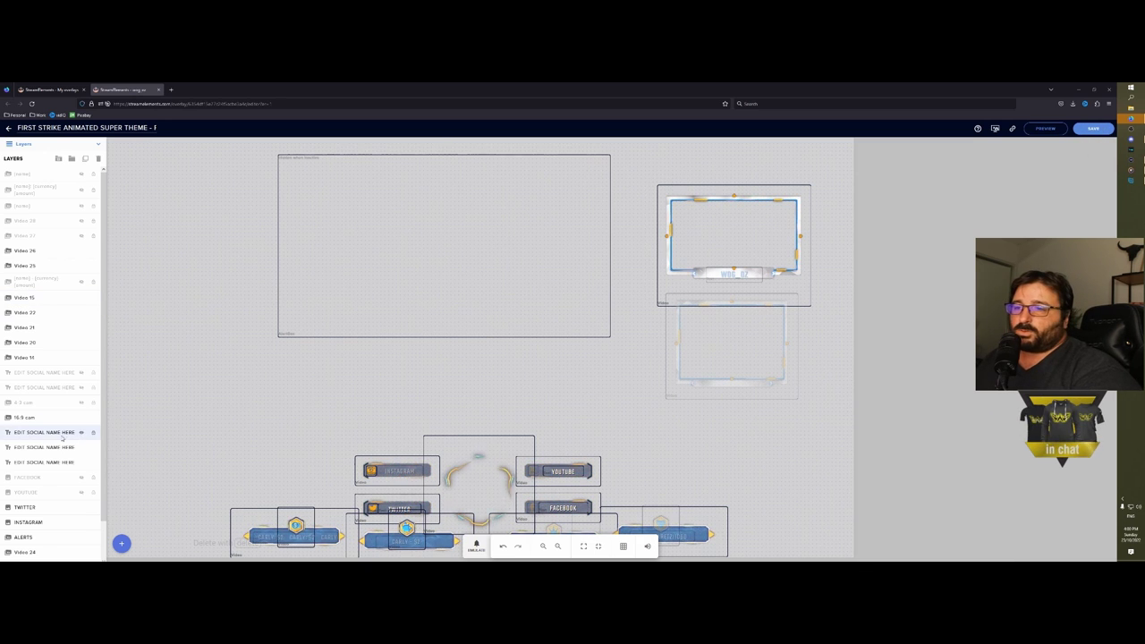
scroll(103, 493, down, 2)
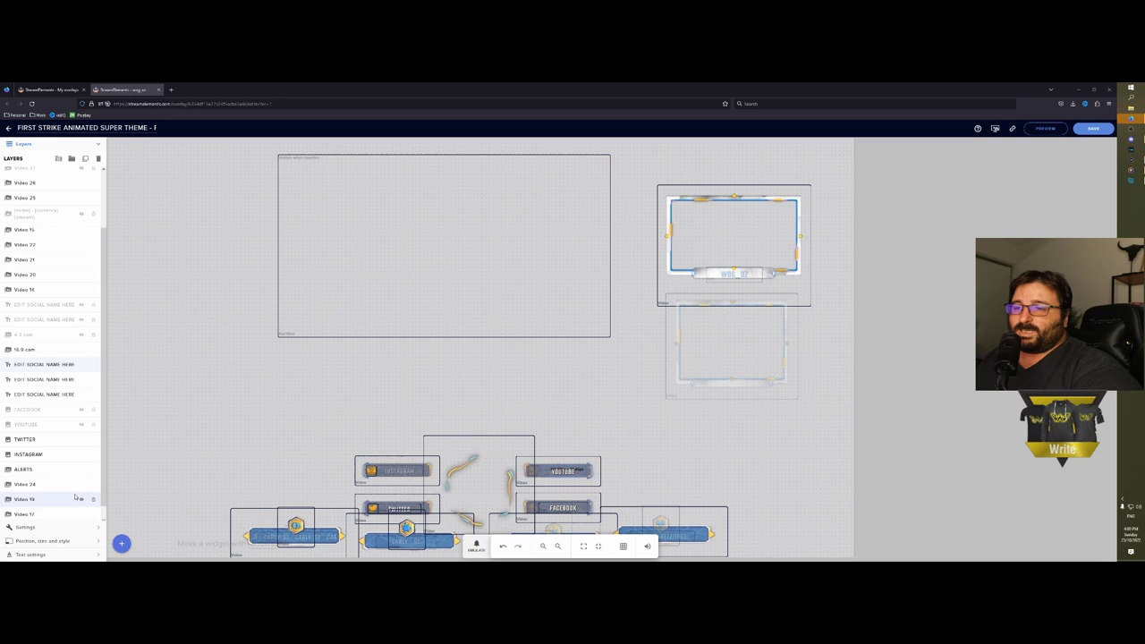
click(96, 526)
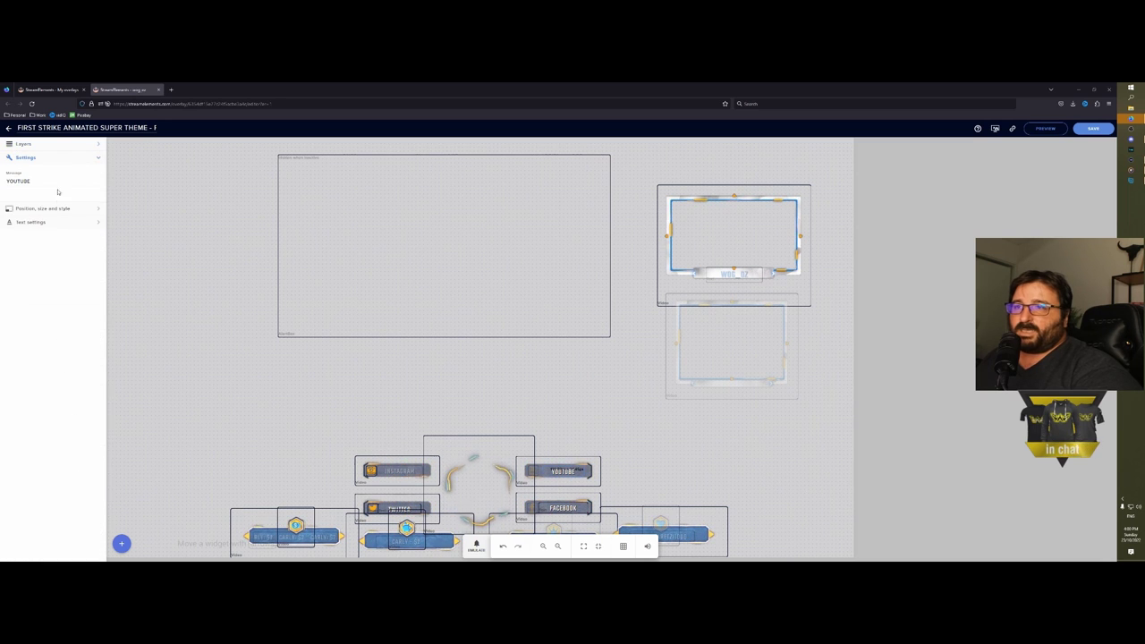
click(97, 157)
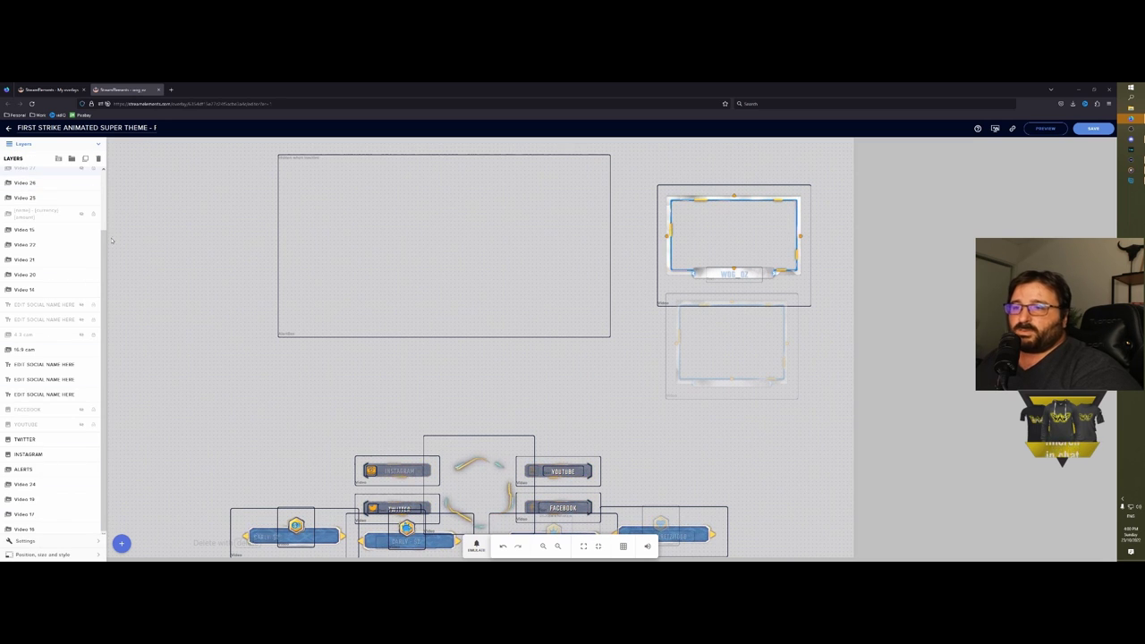
- In the ALERTS layer's follower alert settings, delete "is now following!" from the message, leaving only {name}
click(98, 542)
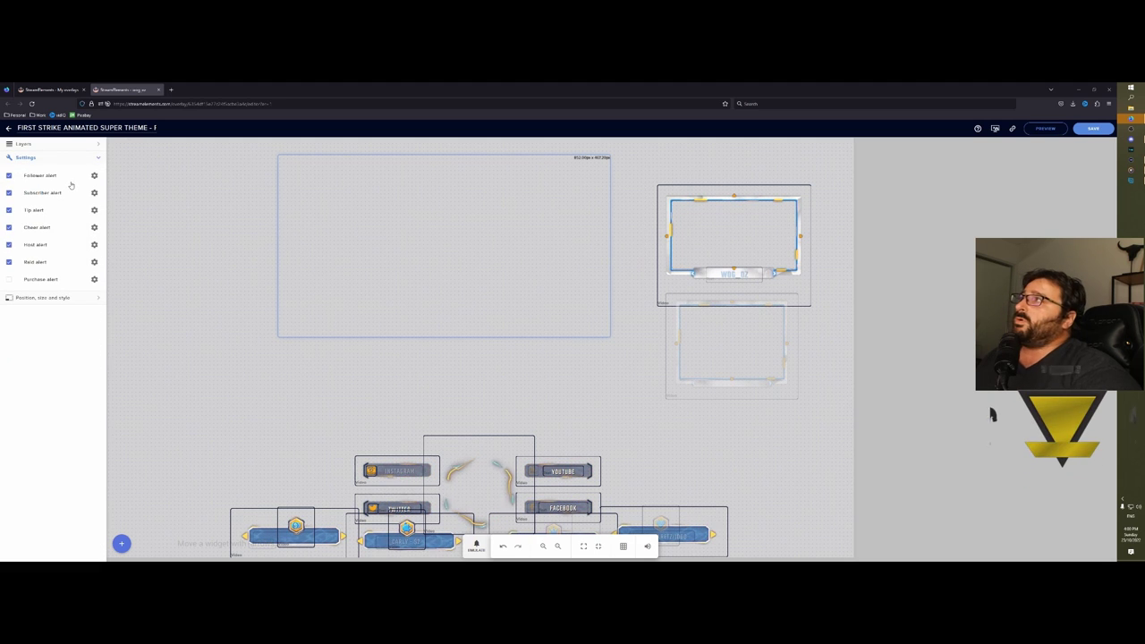
click(93, 174)
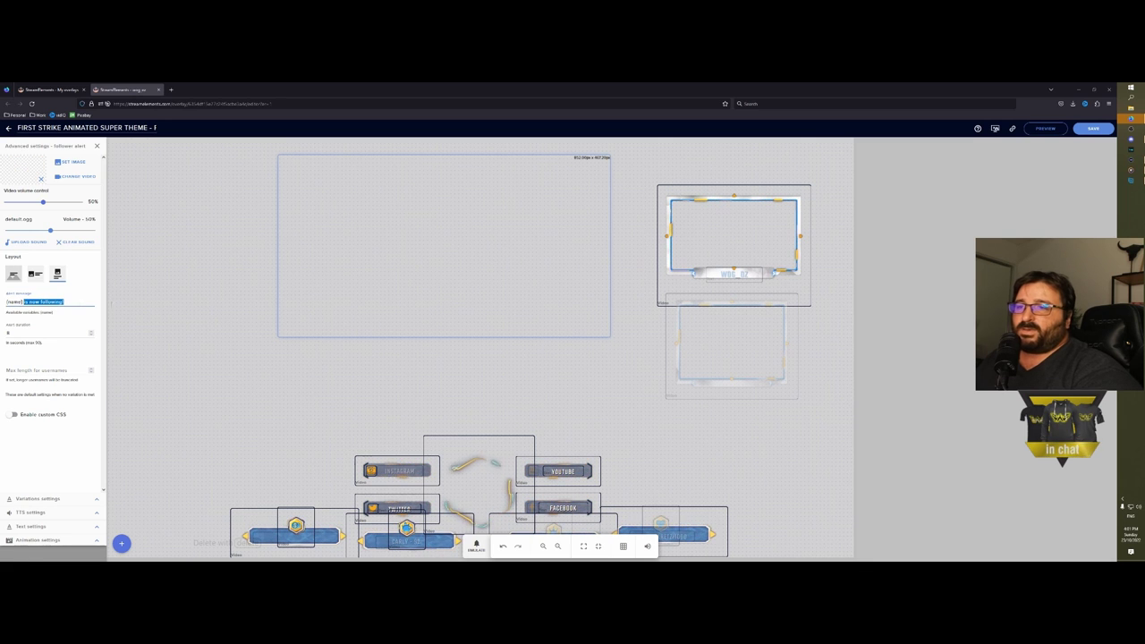
key(BackSpace)
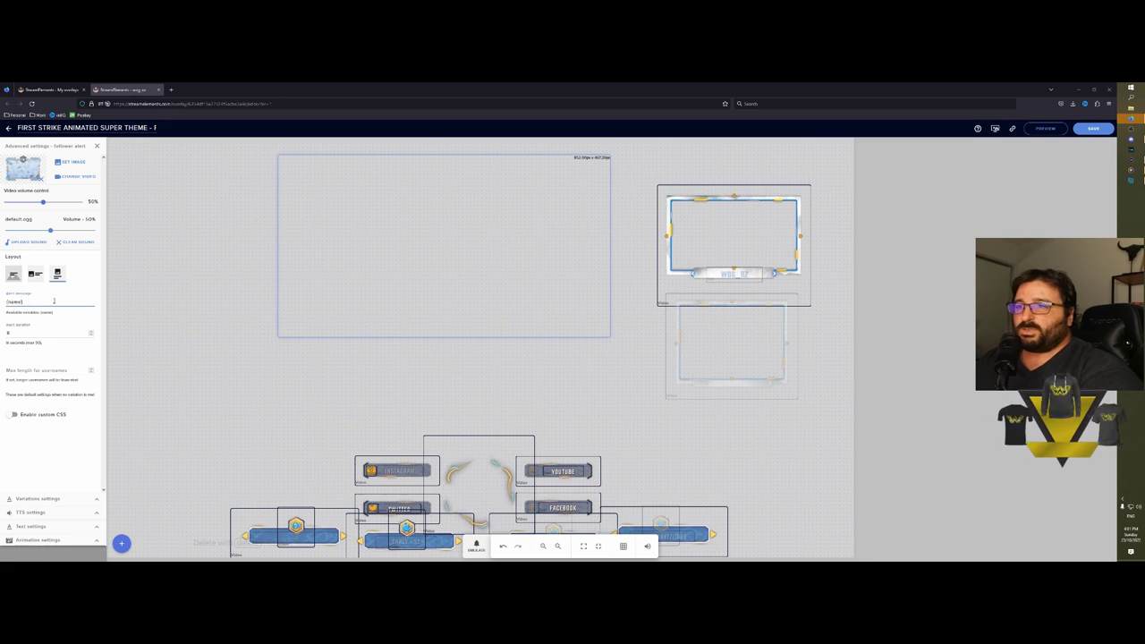
- Review the follower alert's variation and text-to-speech settings, and enable the custom font in its text settings
click(54, 498)
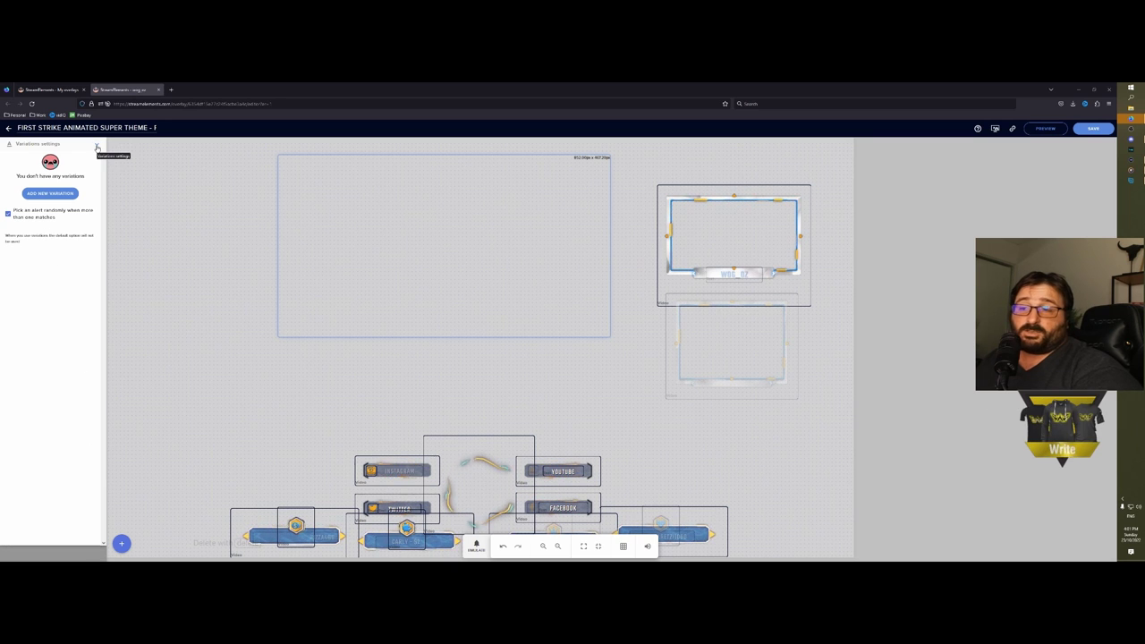
click(97, 518)
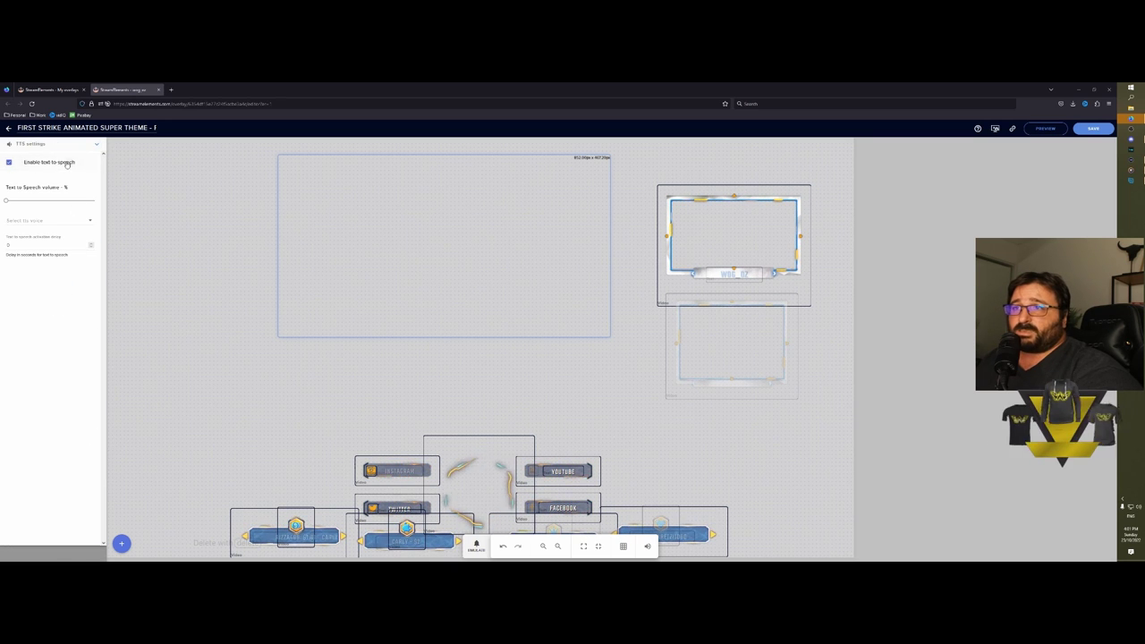
click(96, 143)
click(97, 526)
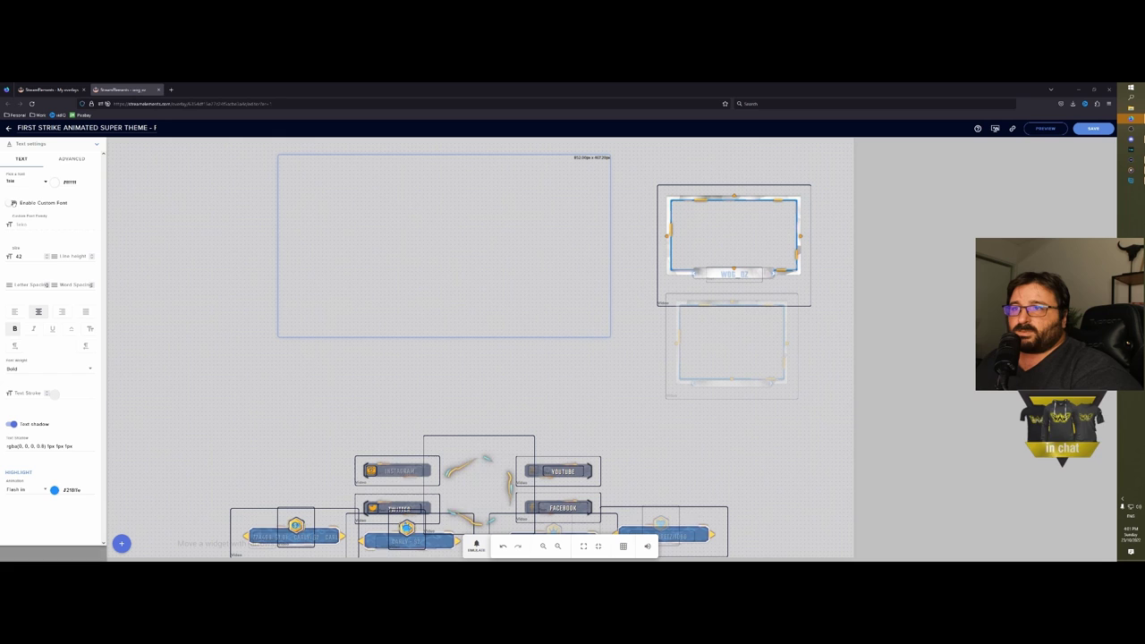
click(13, 203)
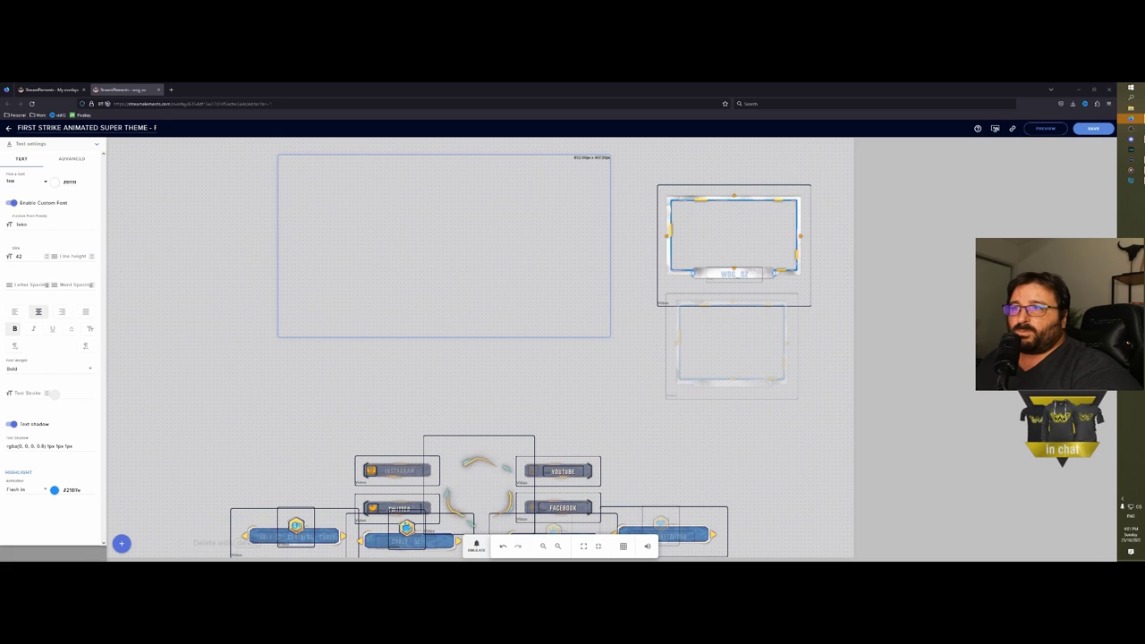
click(96, 147)
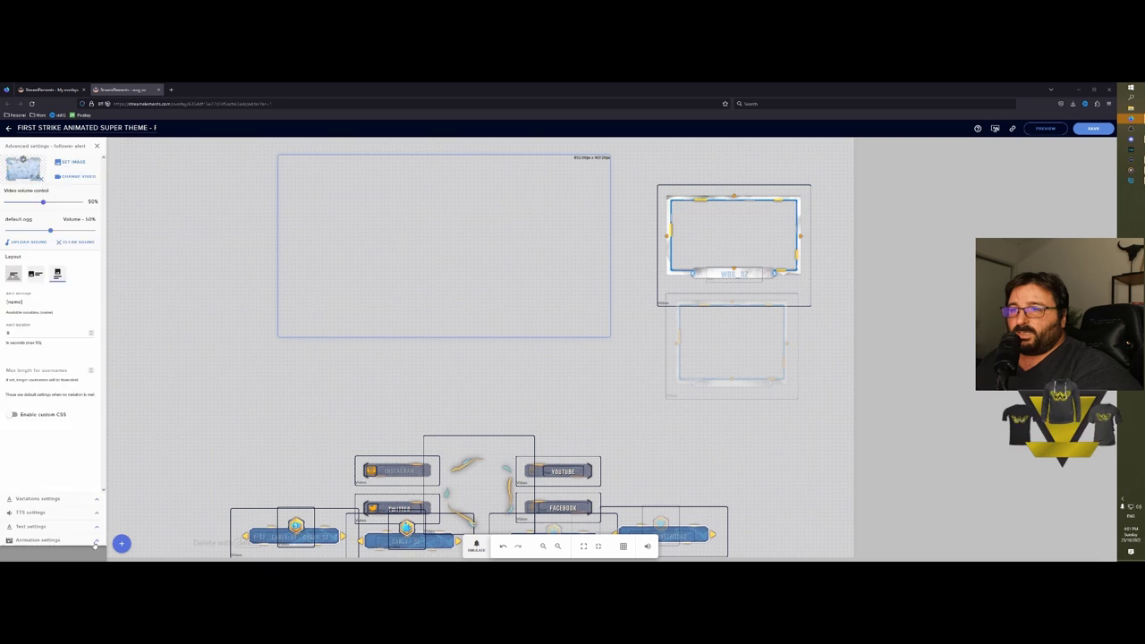
- Set the follower alert's exit animation to Flip Out X
click(85, 545)
click(24, 195)
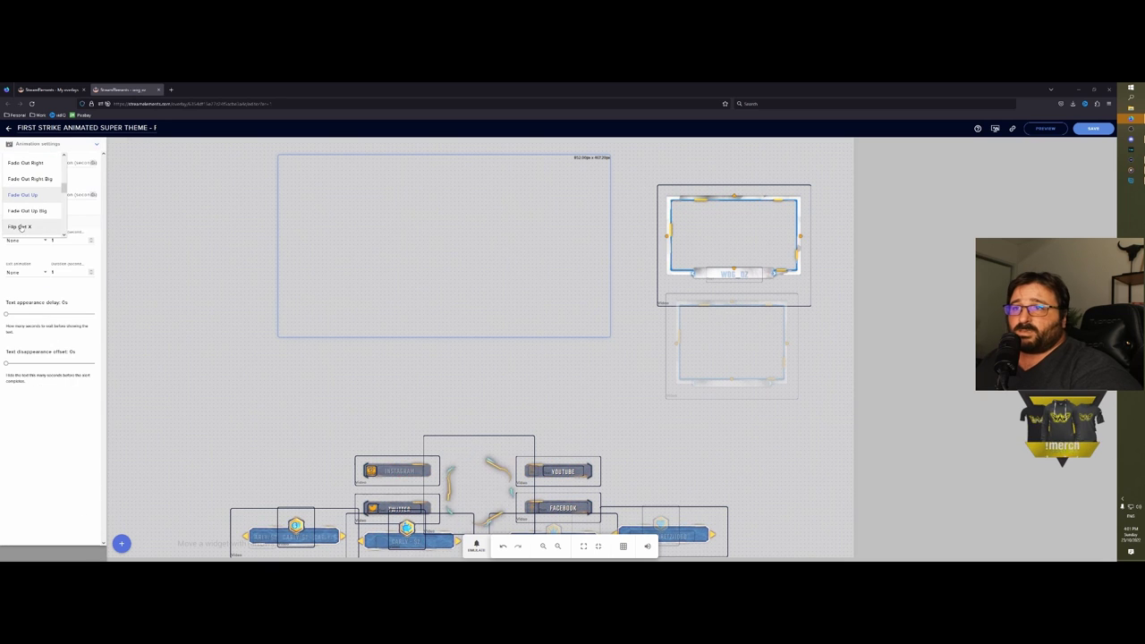
click(22, 224)
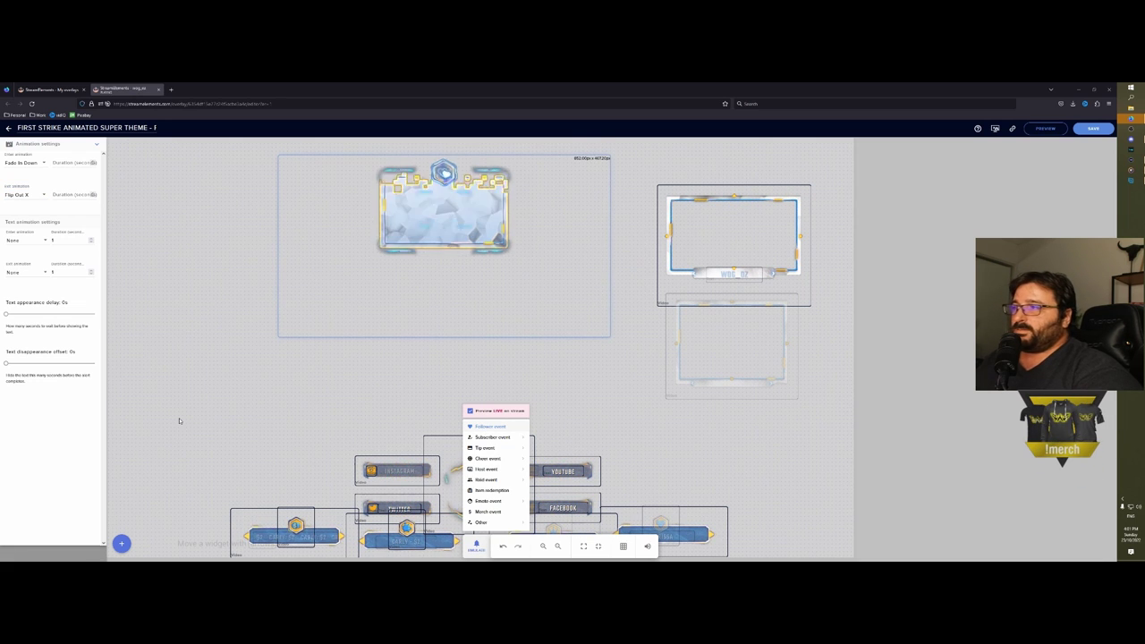
- Set the top margin of the follower alert's text to -200 and simulate a follower event to check its placement
click(98, 530)
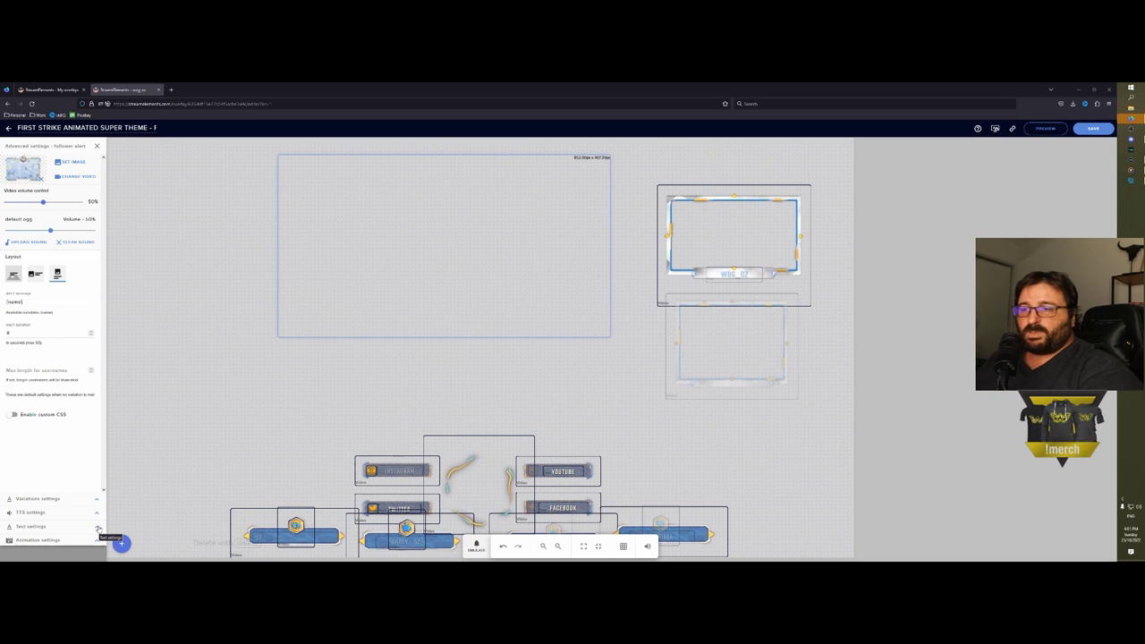
click(97, 527)
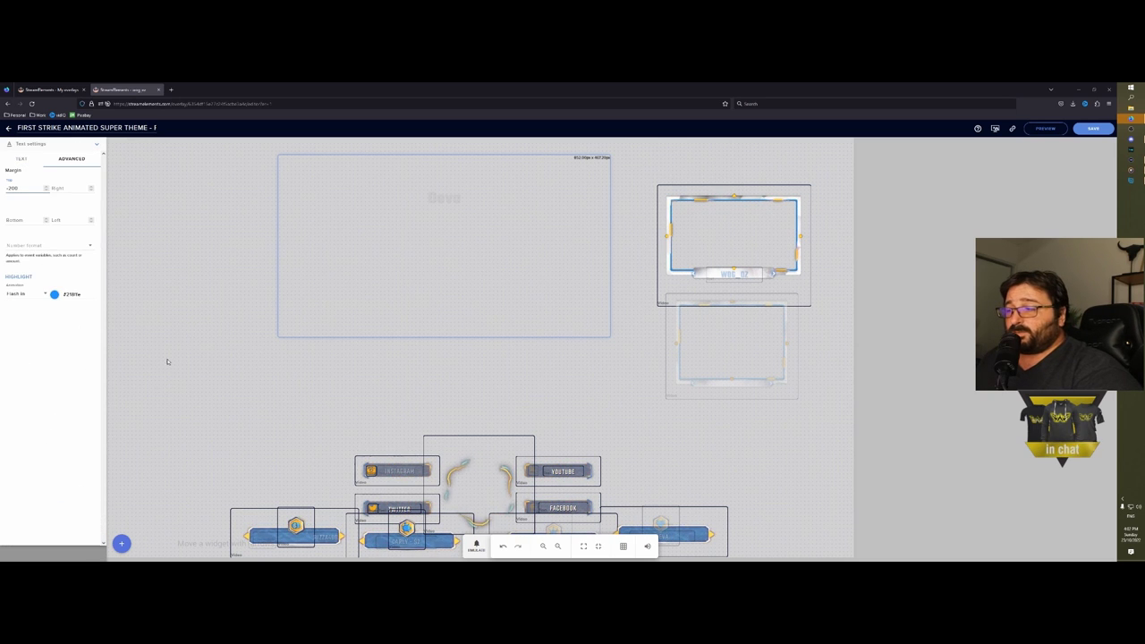
click(476, 546)
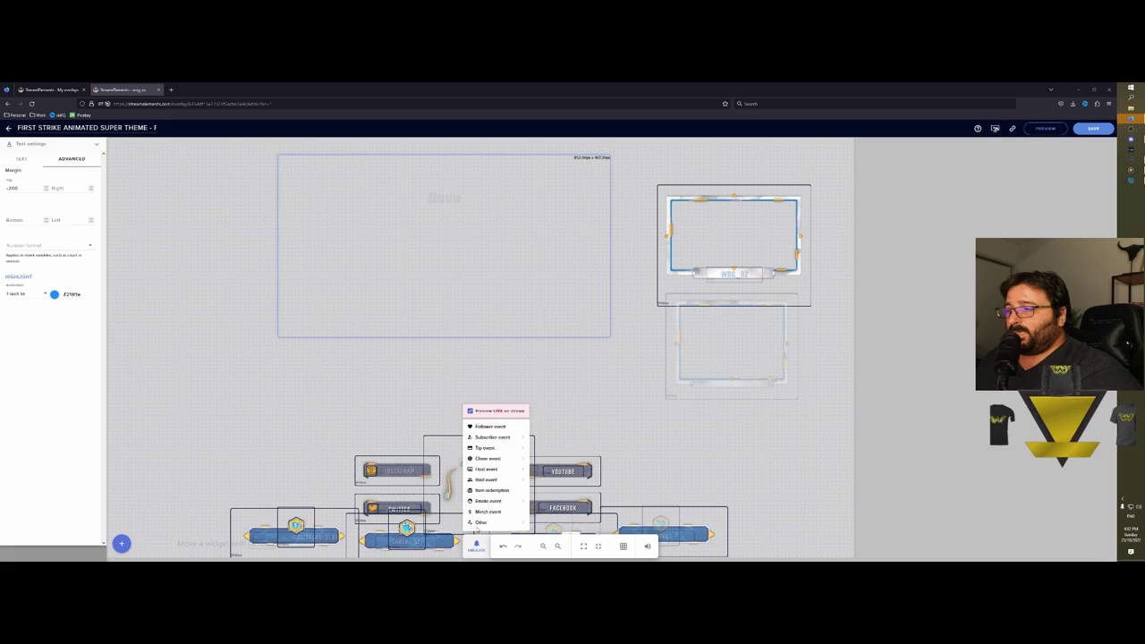
click(492, 427)
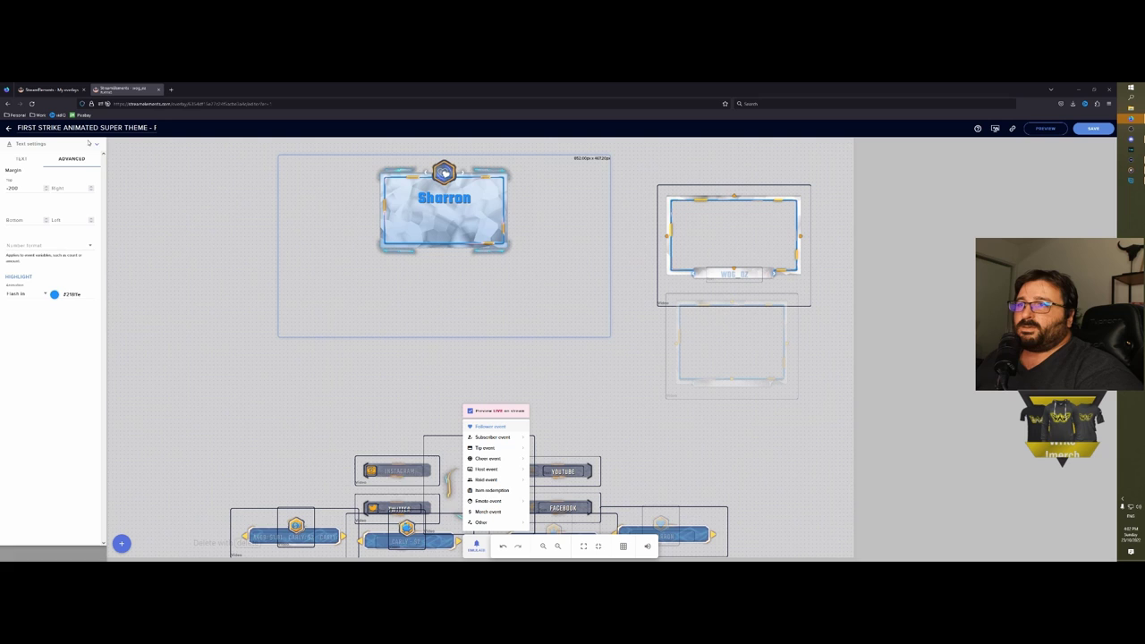
click(101, 148)
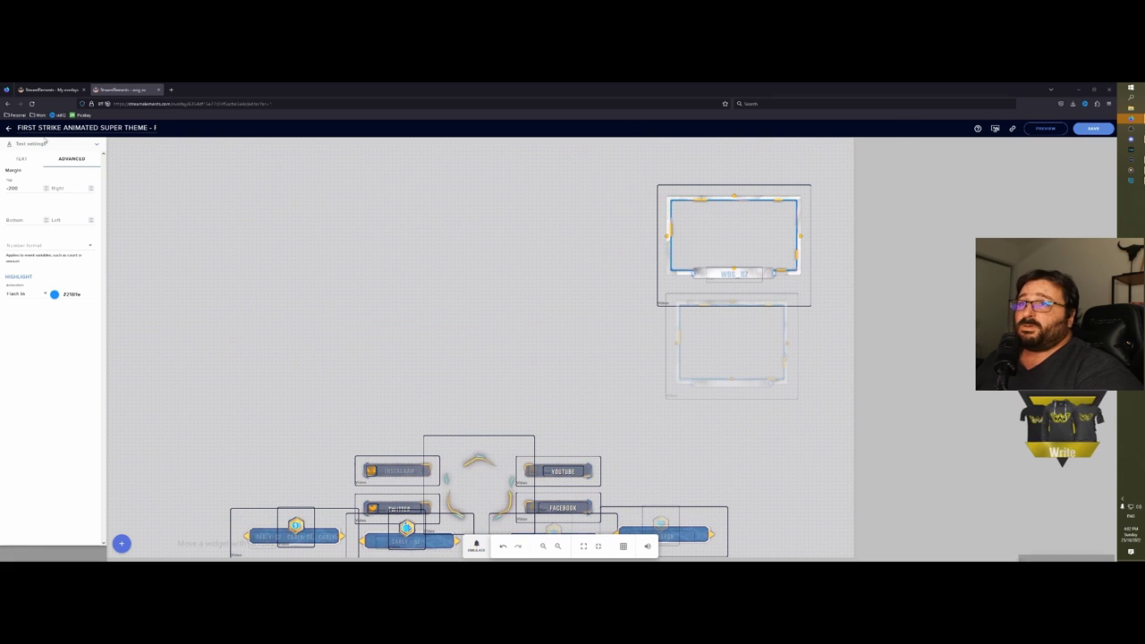
- Return to the personal overlays list, open the second First Strike overlay in the editor for a look, and close the extra browser tabs
click(8, 129)
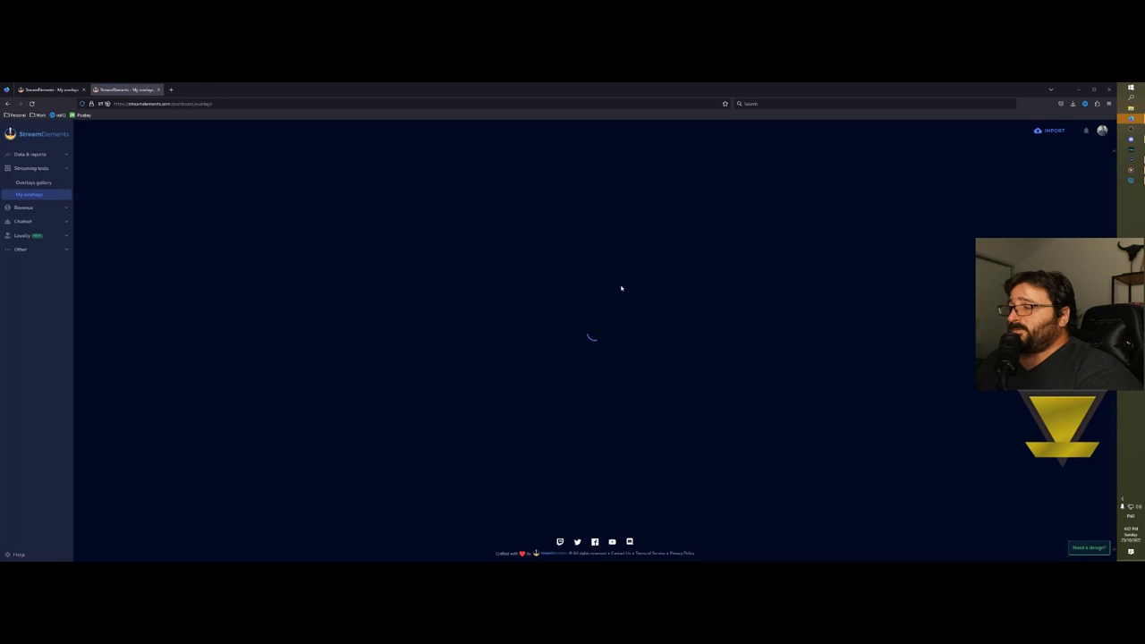
click(560, 291)
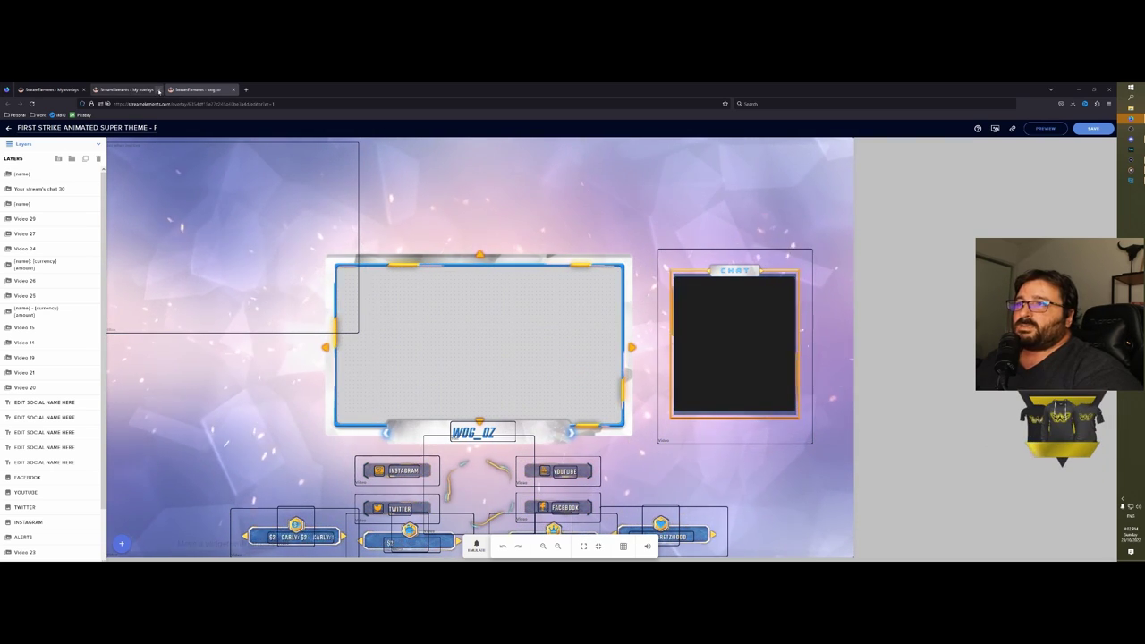
click(157, 89)
click(158, 89)
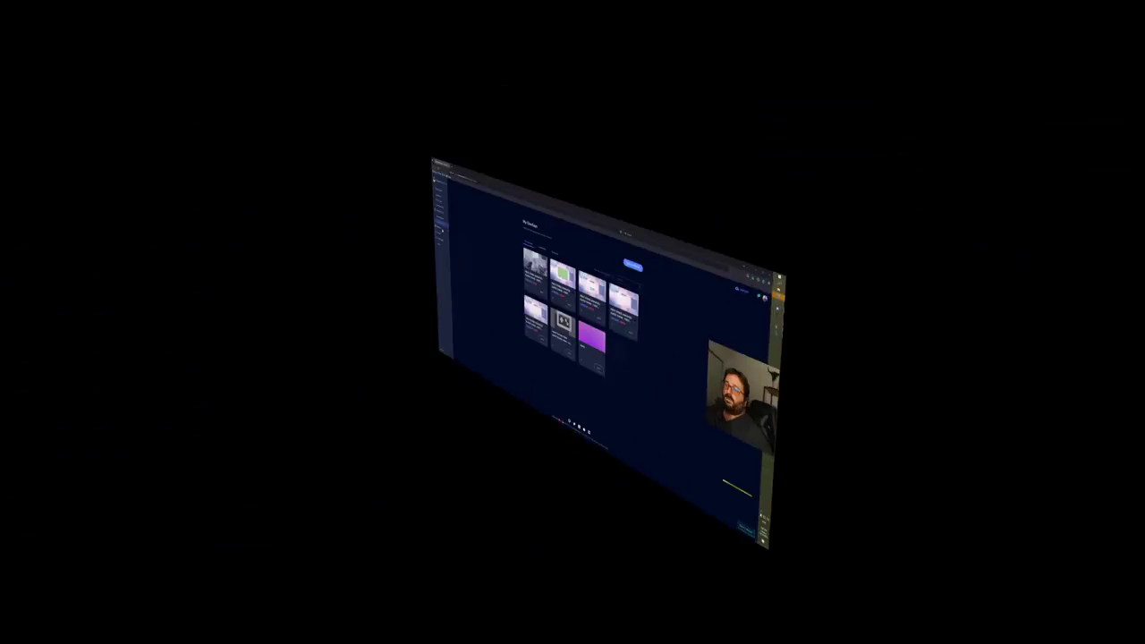
- Review the expired and rejected sponsorship offers and the payment setup page in the revenue section
click(35, 246)
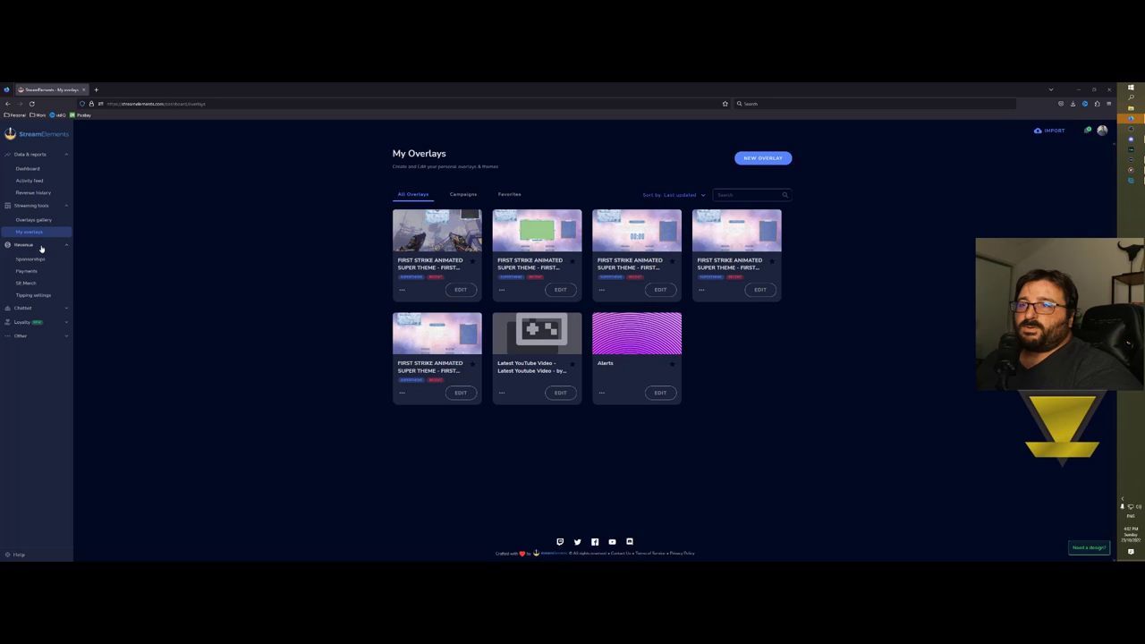
click(30, 259)
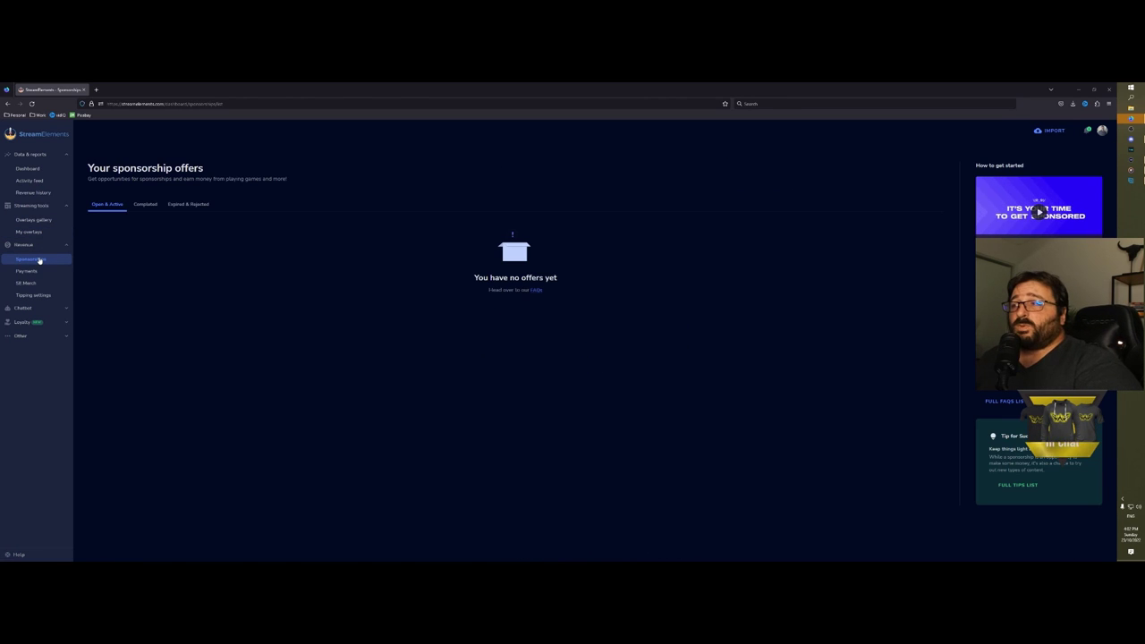
click(186, 204)
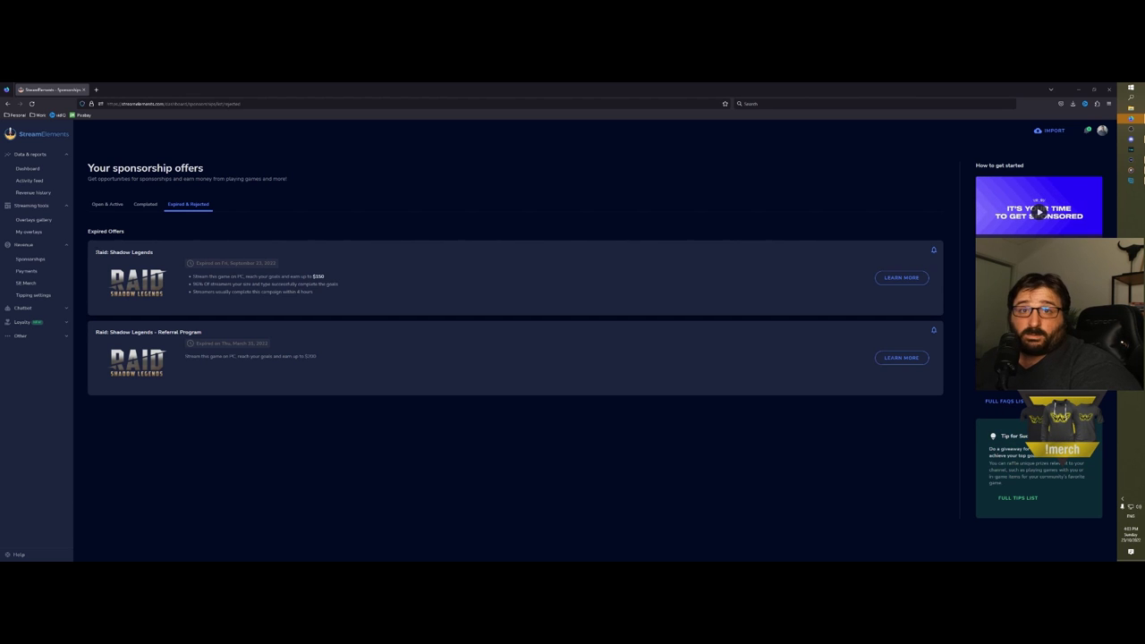
click(41, 272)
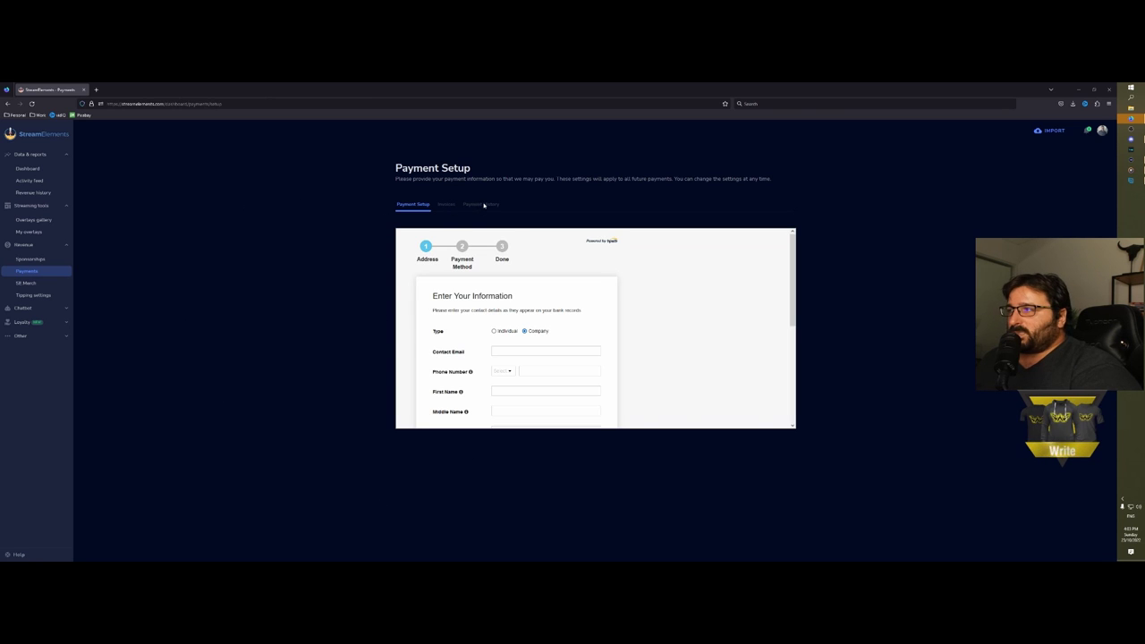
- Start a new SE.Merch item based on the Unisex Tank Top and deselect its navy colour variation
click(27, 283)
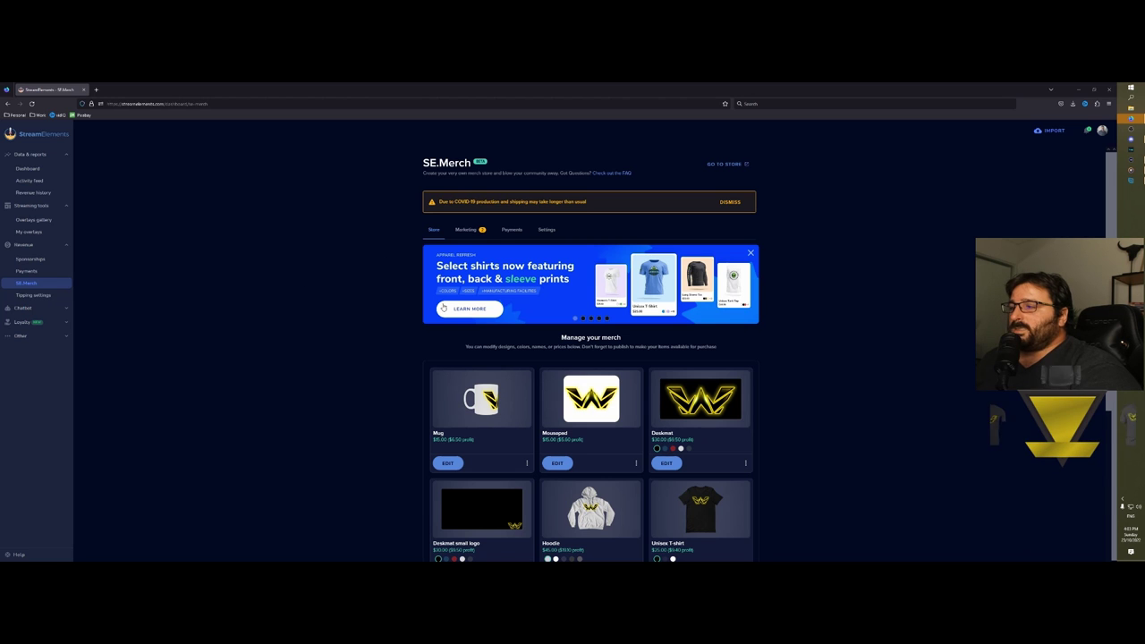
scroll(412, 287, down, 5)
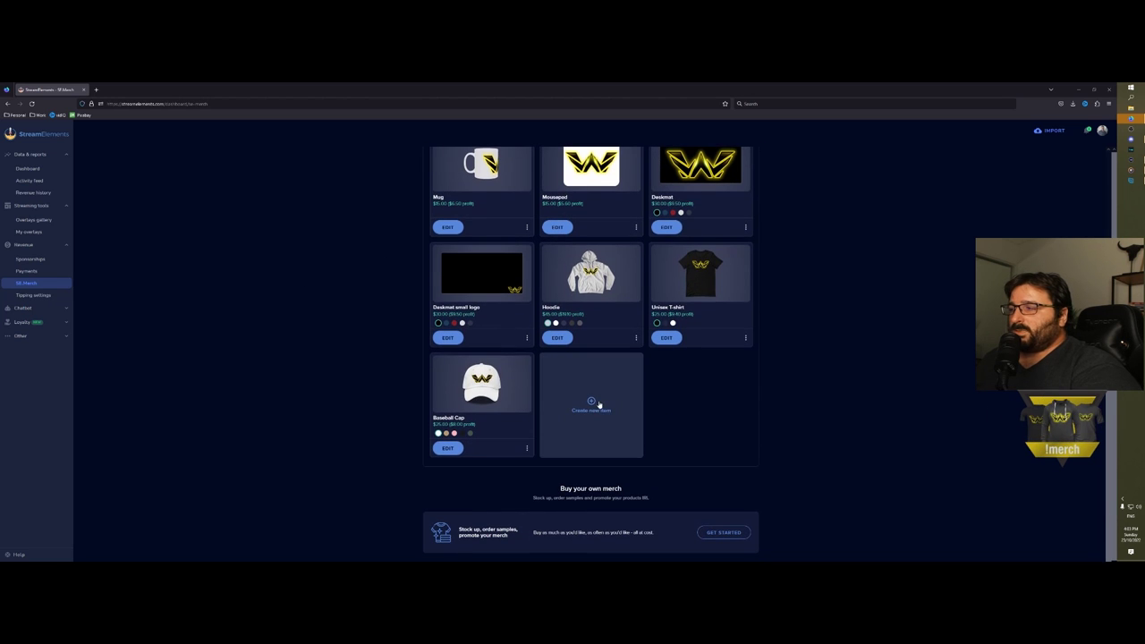
click(597, 404)
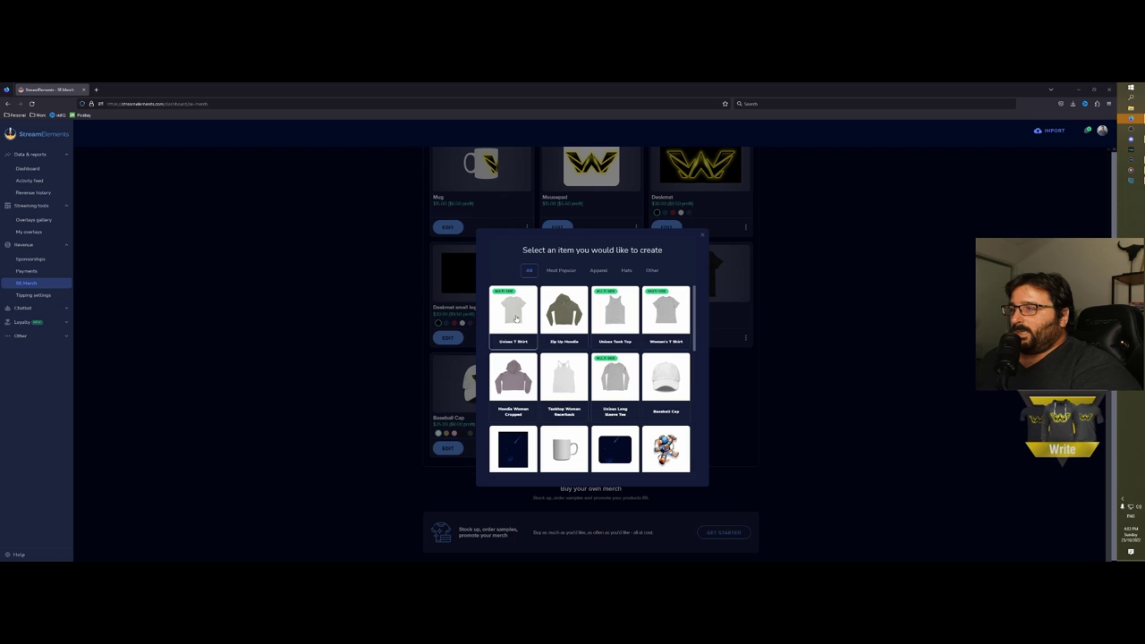
scroll(624, 375, down, 4)
scroll(624, 376, up, 1)
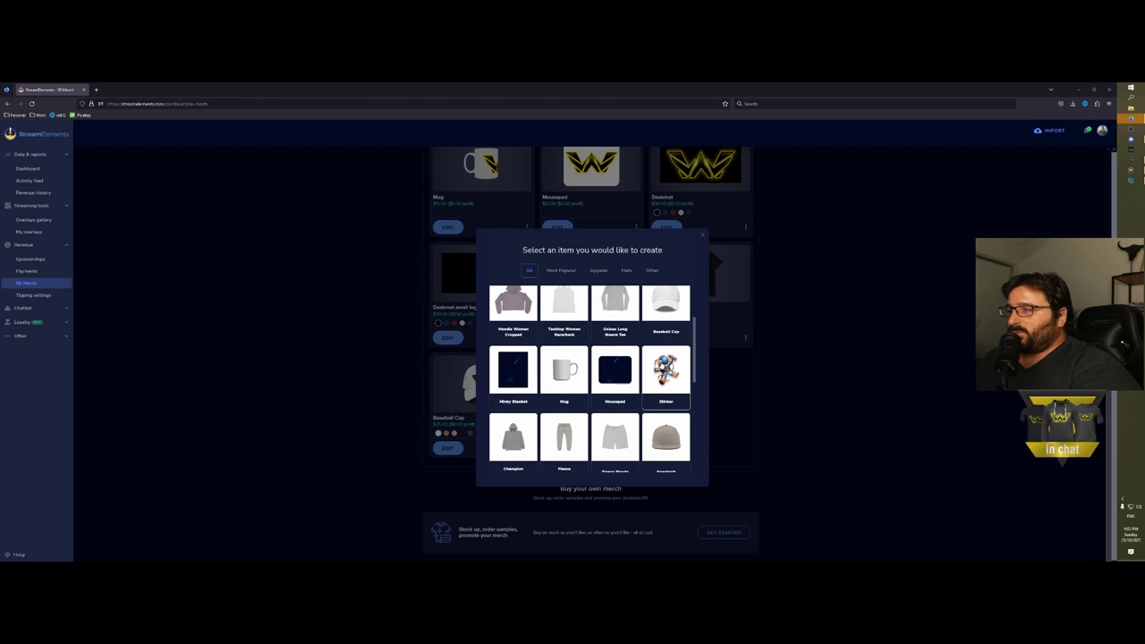
scroll(564, 376, down, 3)
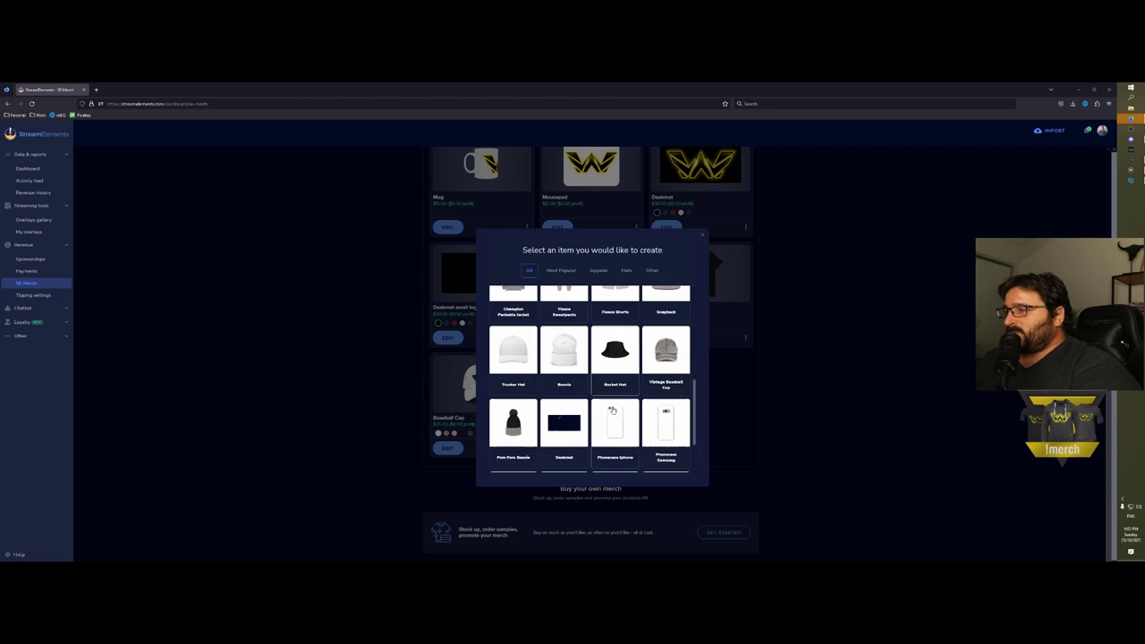
scroll(590, 349, up, 6)
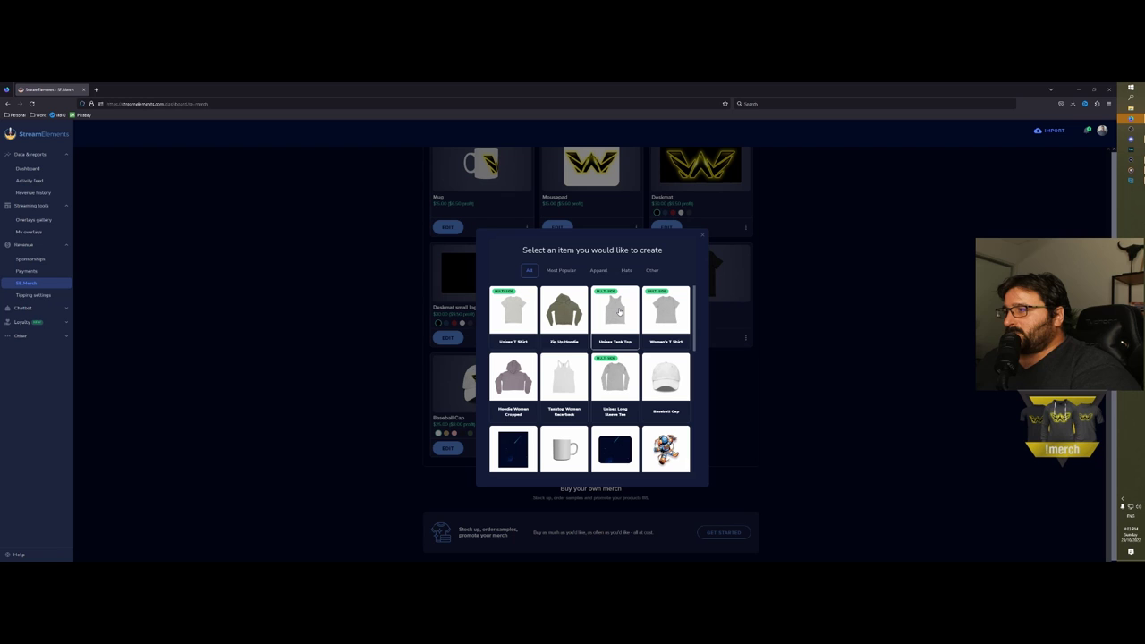
click(619, 311)
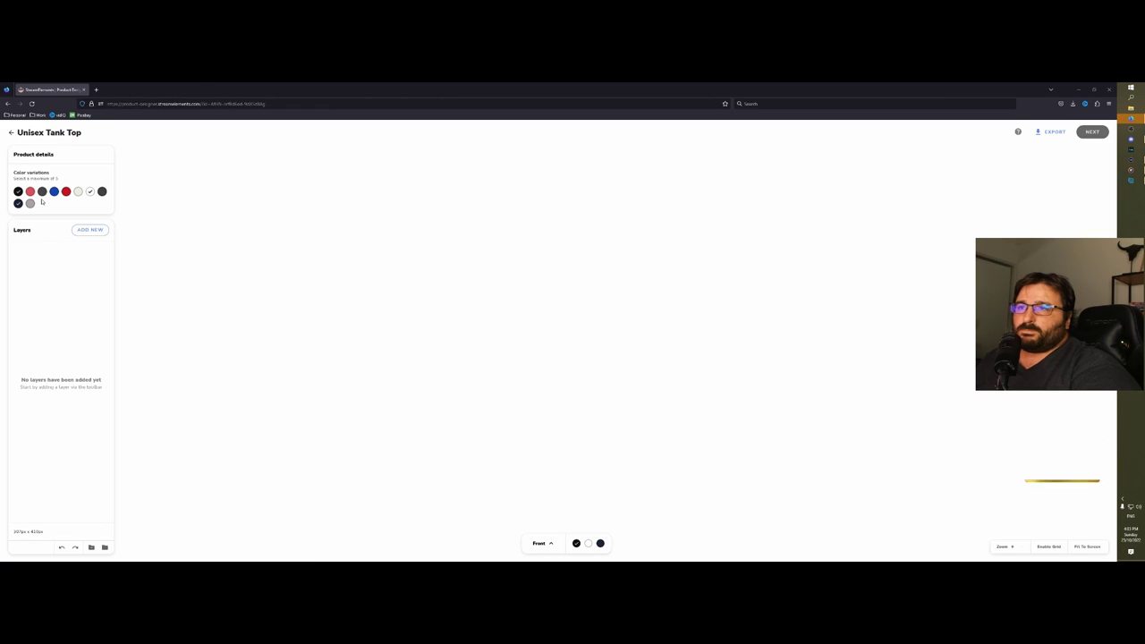
click(19, 203)
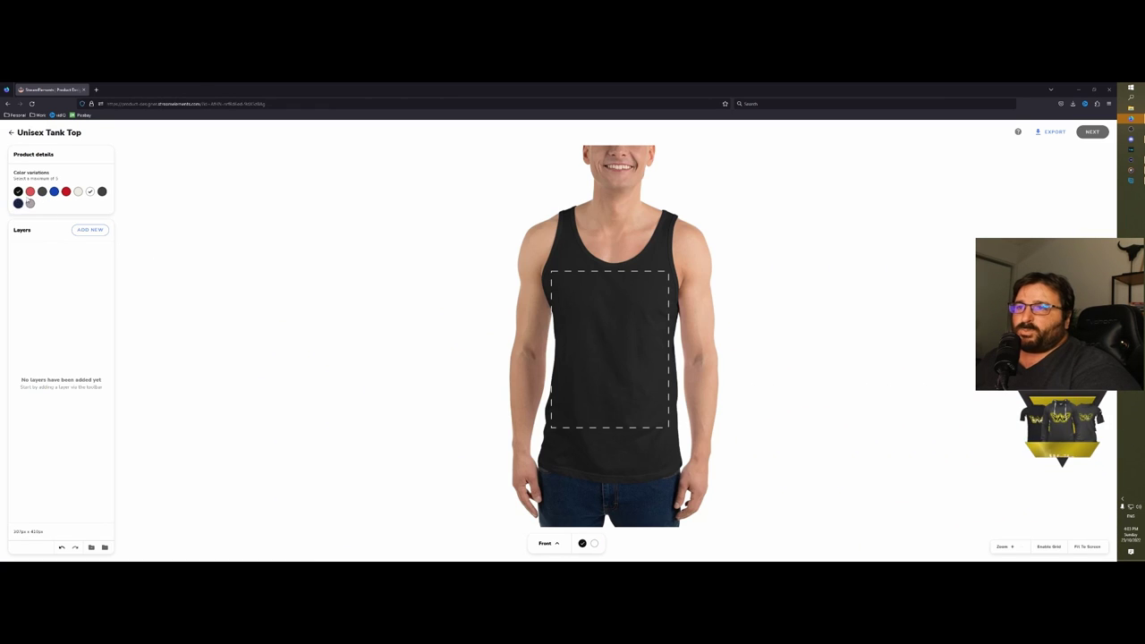
- Add the dark grey, red and Oatmeal Triblend colour variations and place the uploaded yellow W logo on the tank top's front
click(42, 193)
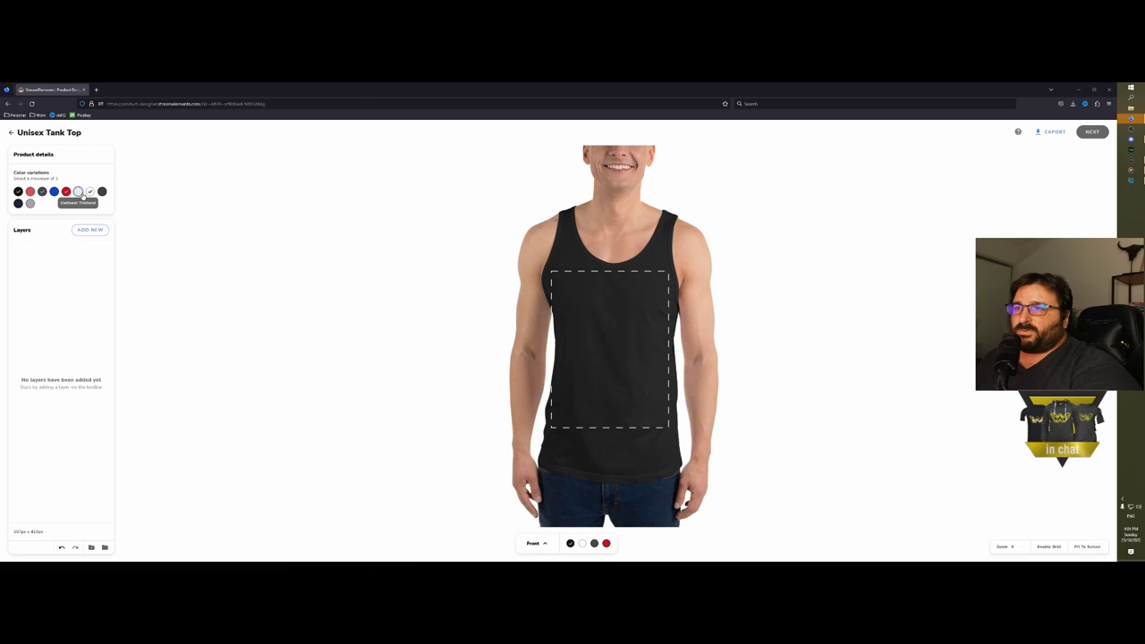
click(78, 192)
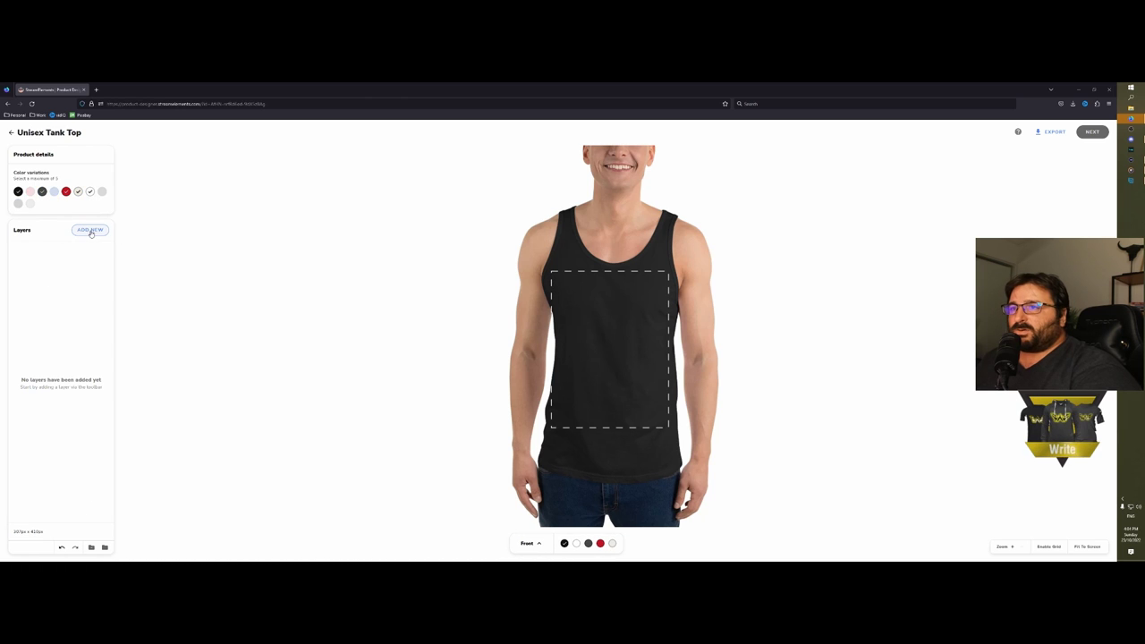
click(112, 248)
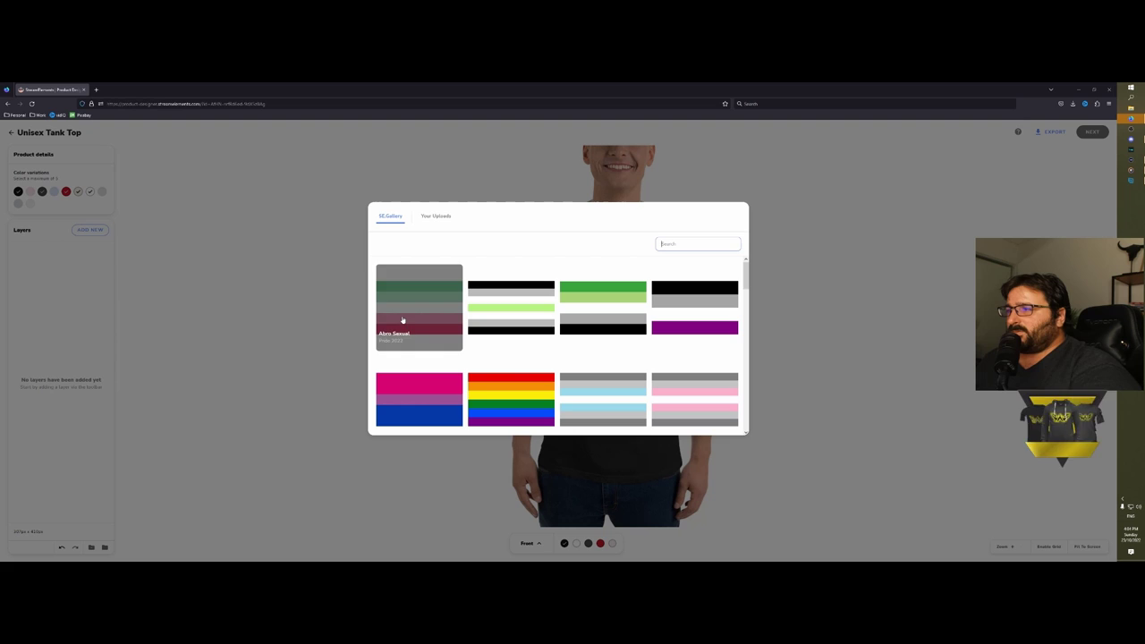
click(439, 216)
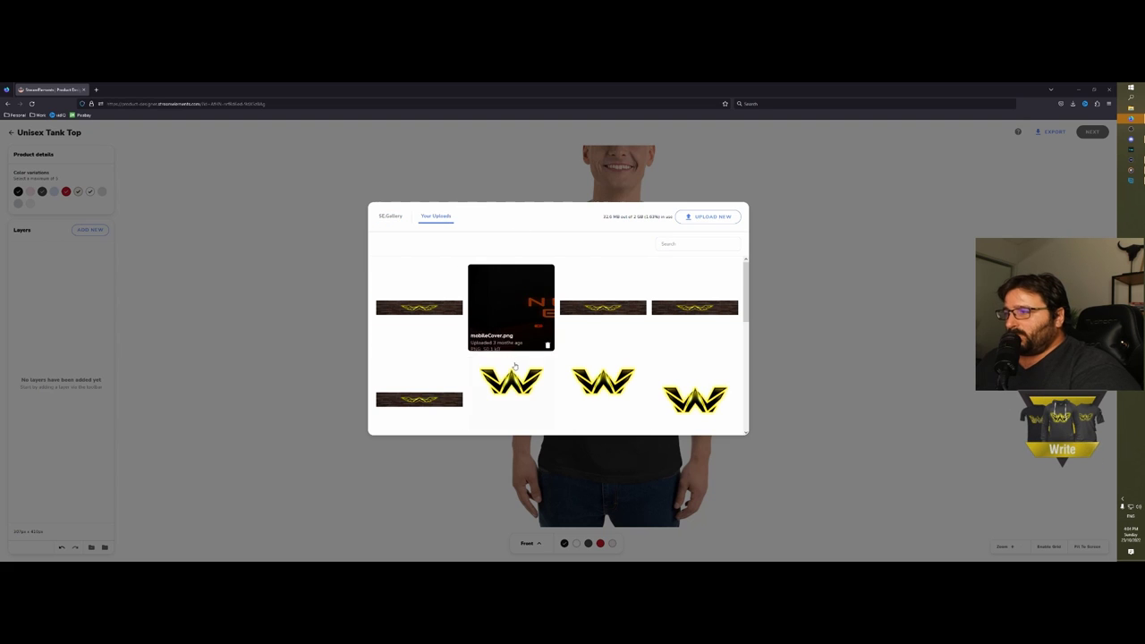
click(523, 395)
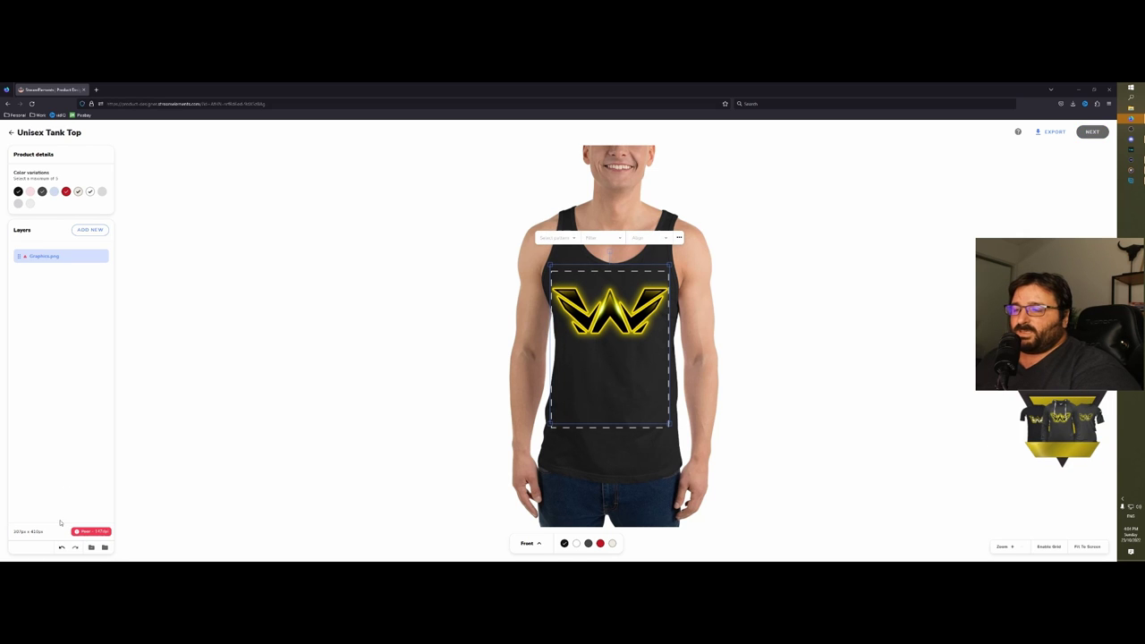
- Resize the W logo to nearly fill the width of the front print area and centre it there
drag(668, 267, 609, 301)
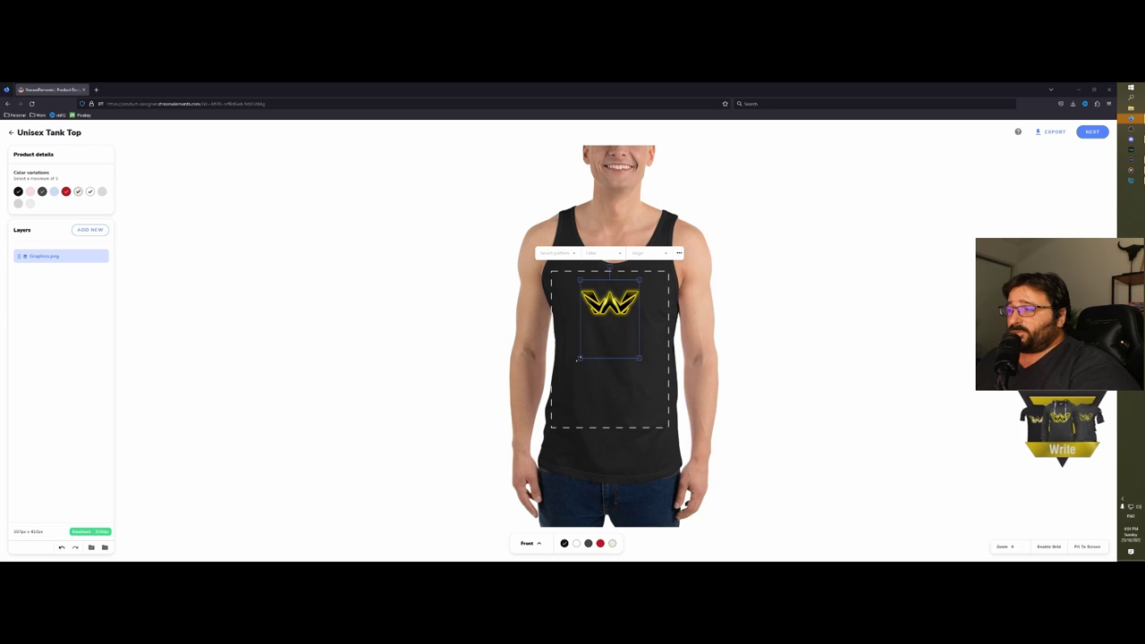
drag(582, 359, 523, 410)
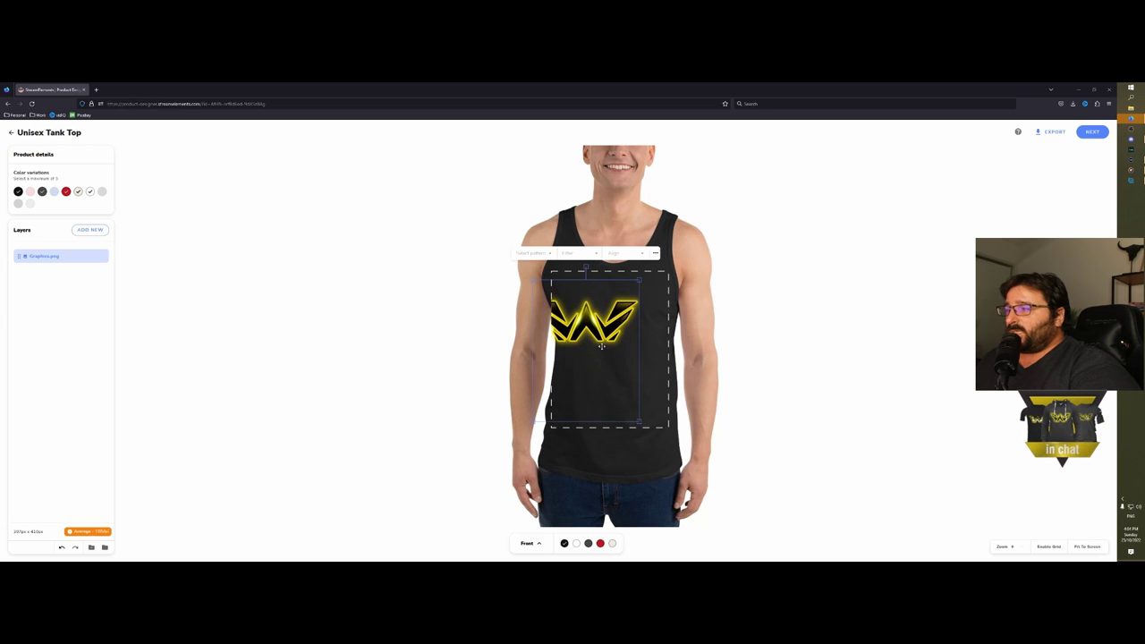
drag(612, 344, 636, 340)
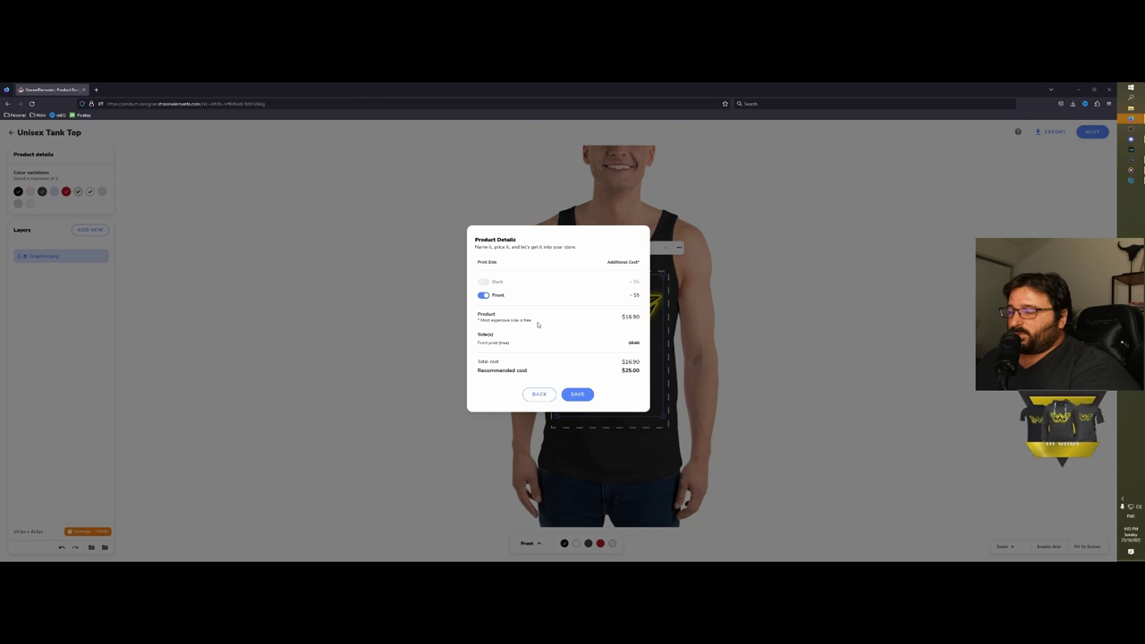
- Price the product at $30, fill in a placeholder note, name it Tank Top, and publish it to the store
click(583, 395)
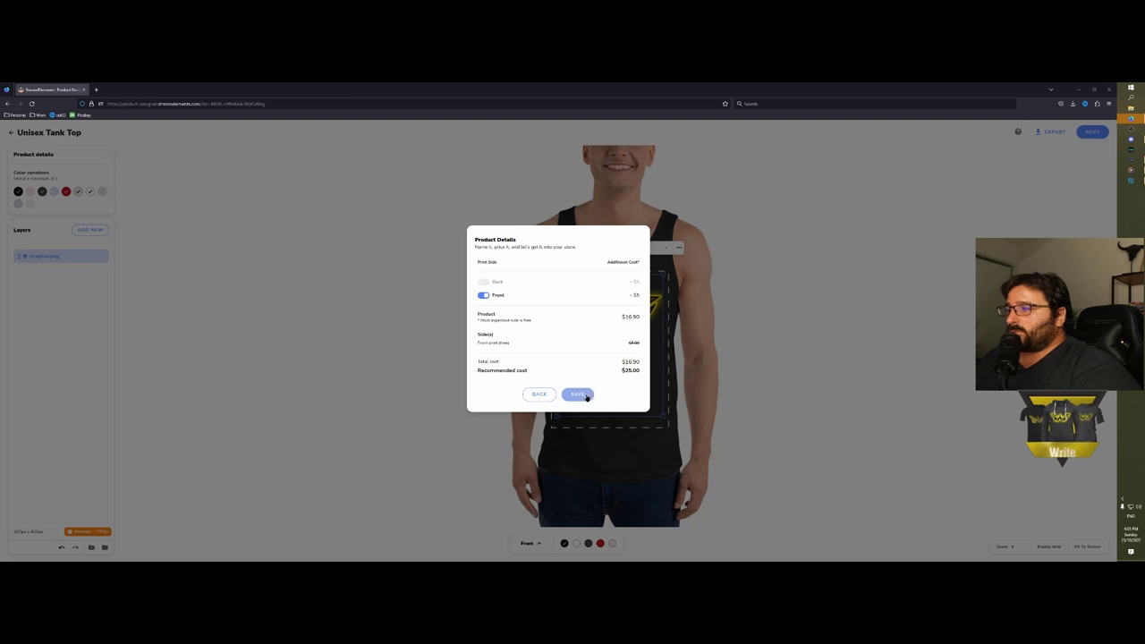
double_click(536, 350)
text(30)
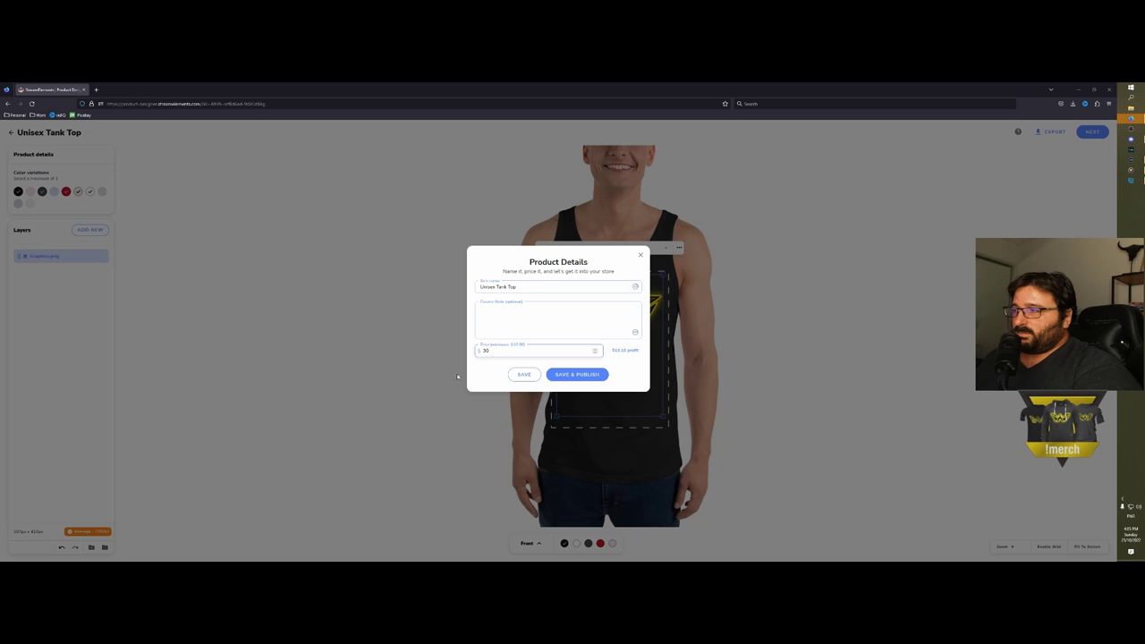
click(528, 322)
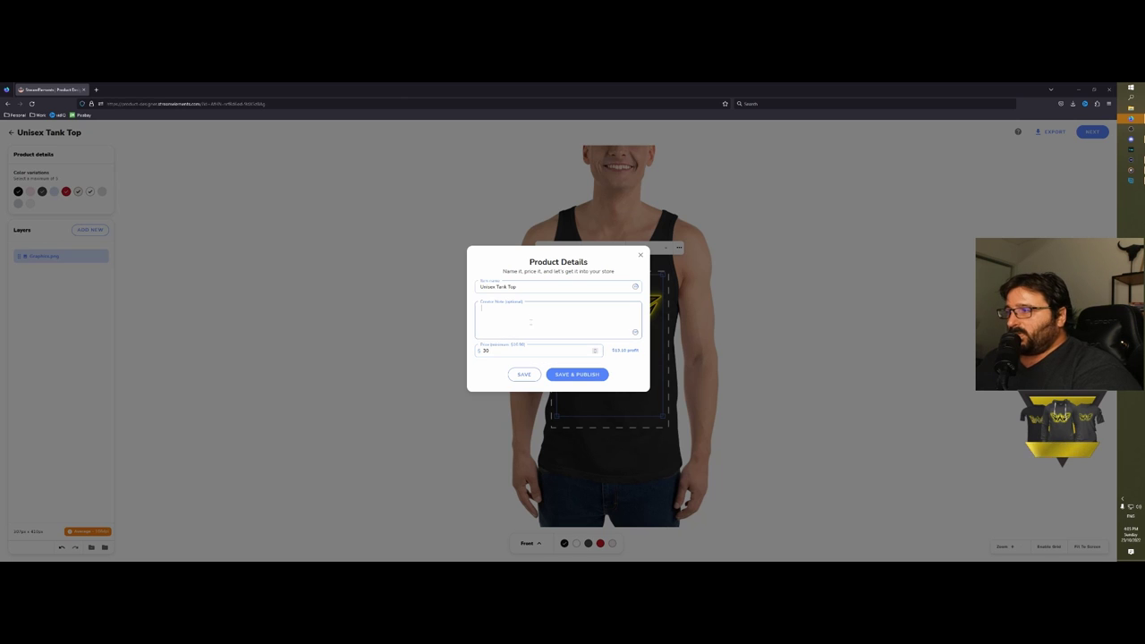
text(sfefrfsewfgeq)
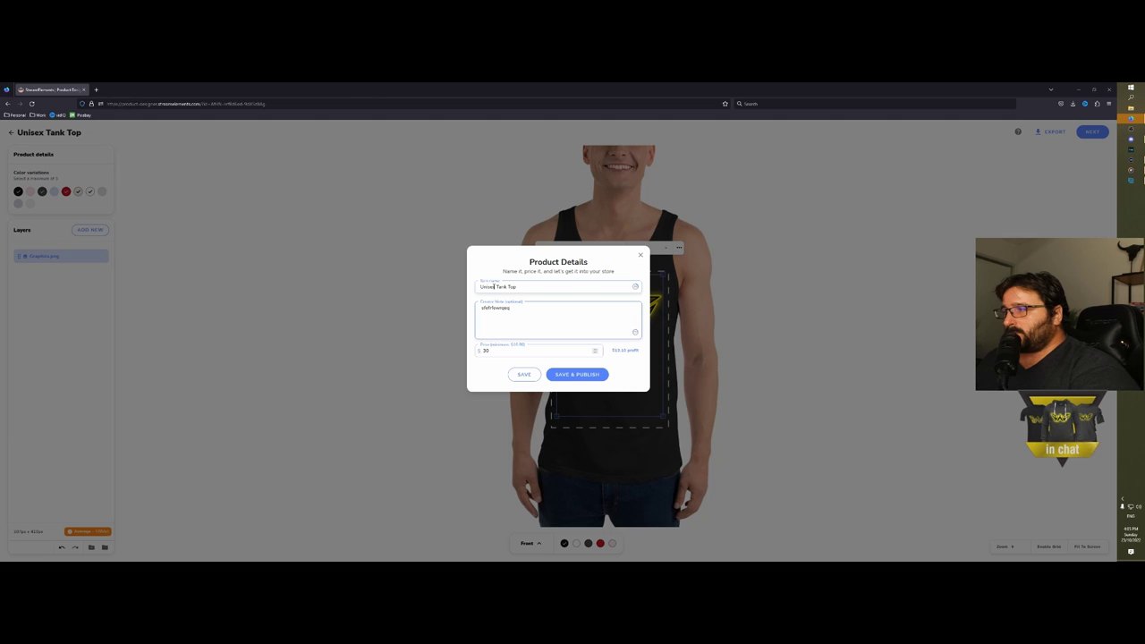
double_click(494, 287)
key(BackSpace)
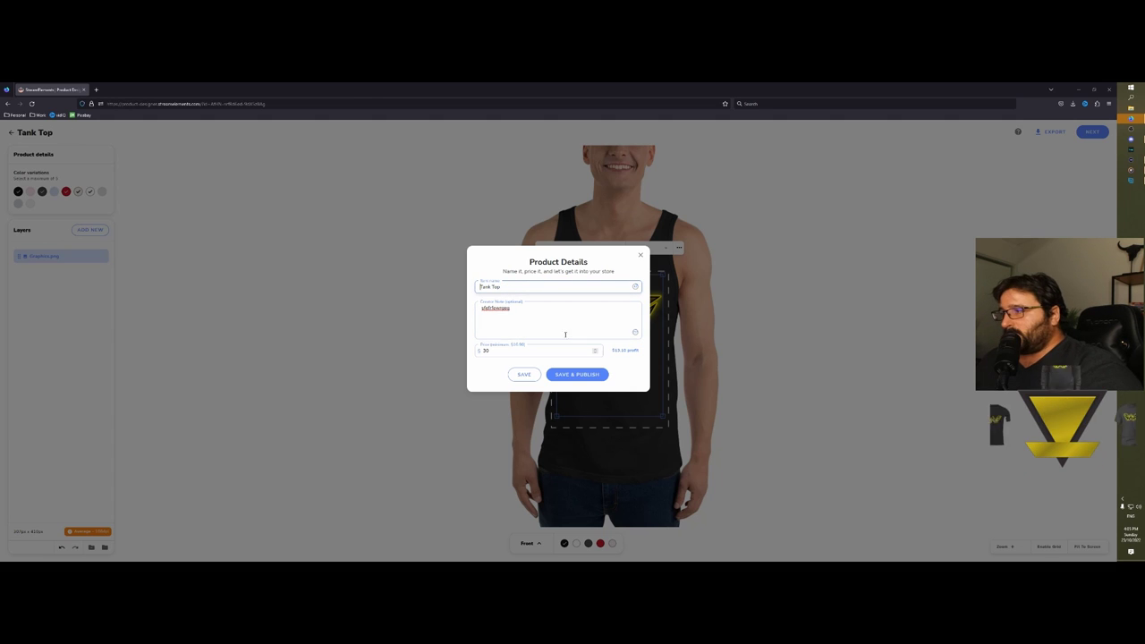
click(572, 375)
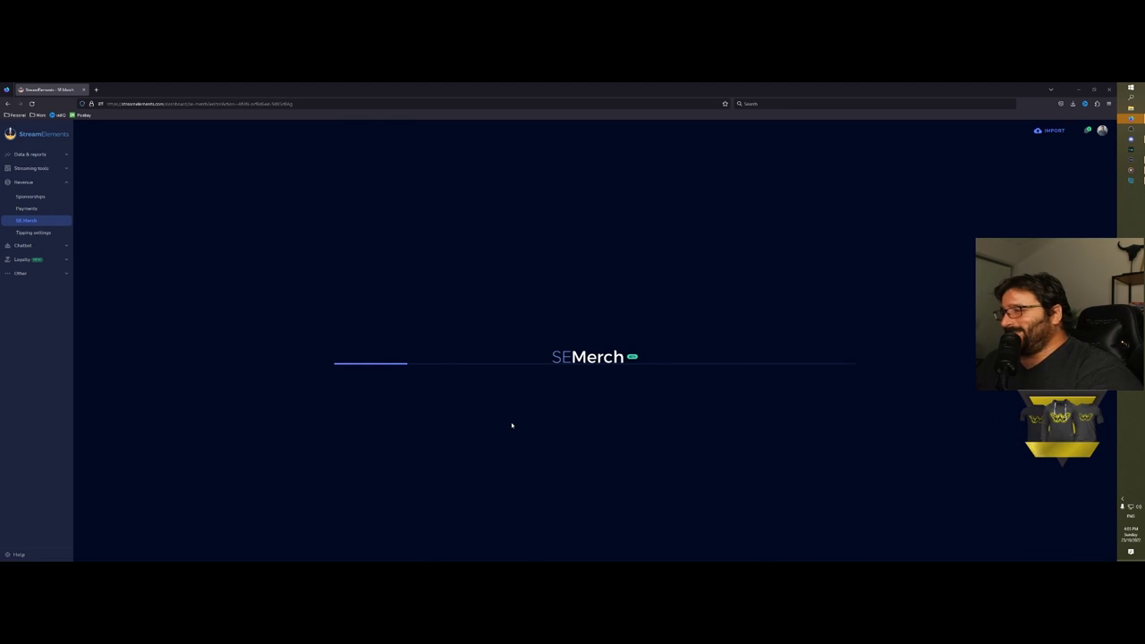
- Review the SE.Merch marketing tools, including Merch Panels, Merch Alert, Merch Rotator Widget and Chatbot Command & Timer, and the merch payments' order history
click(469, 195)
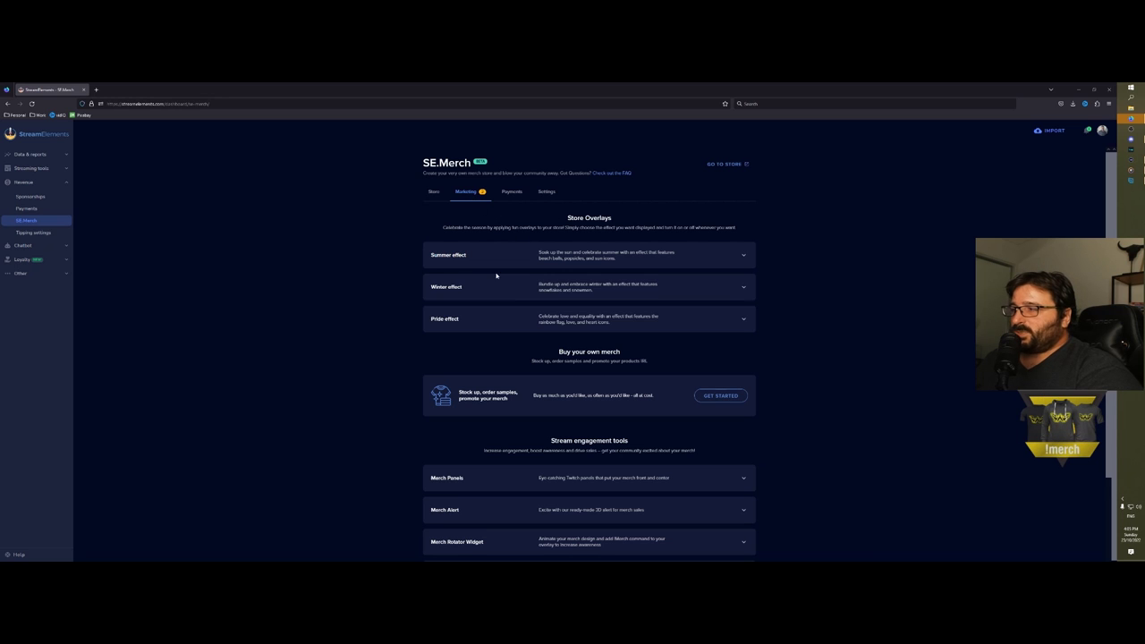
scroll(710, 394, down, 2)
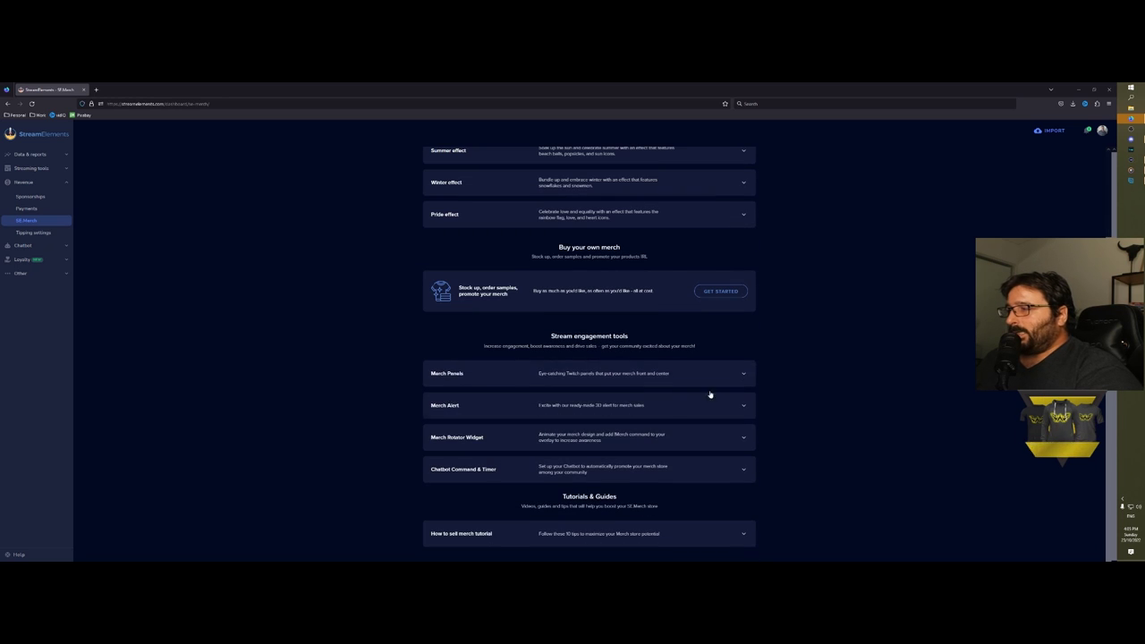
click(715, 379)
scroll(736, 425, down, 2)
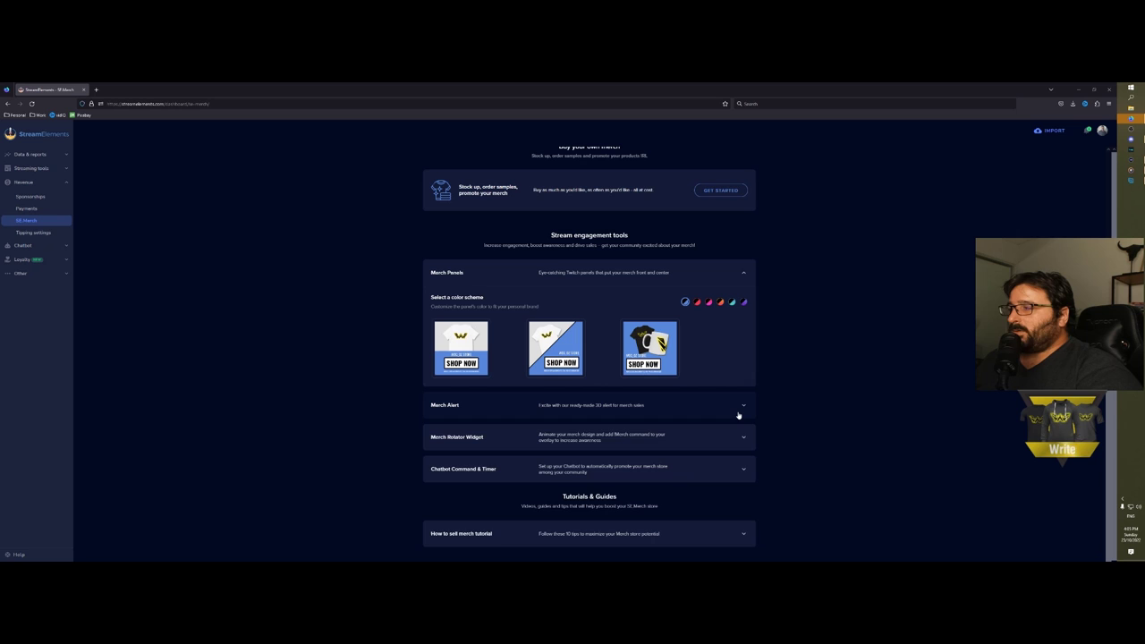
click(738, 415)
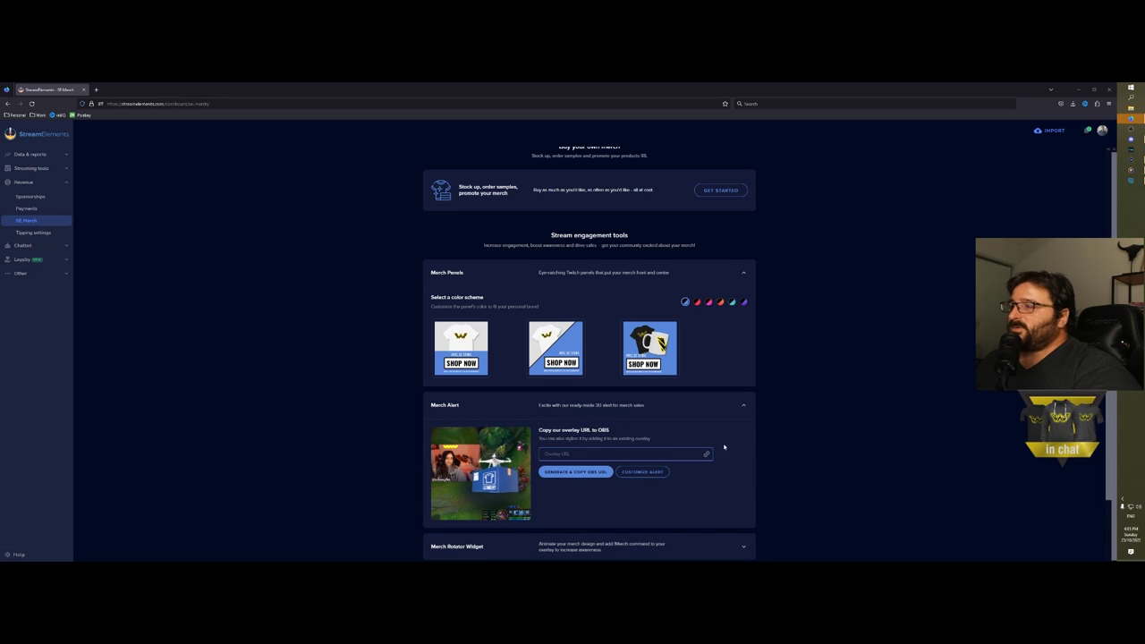
scroll(724, 447, down, 2)
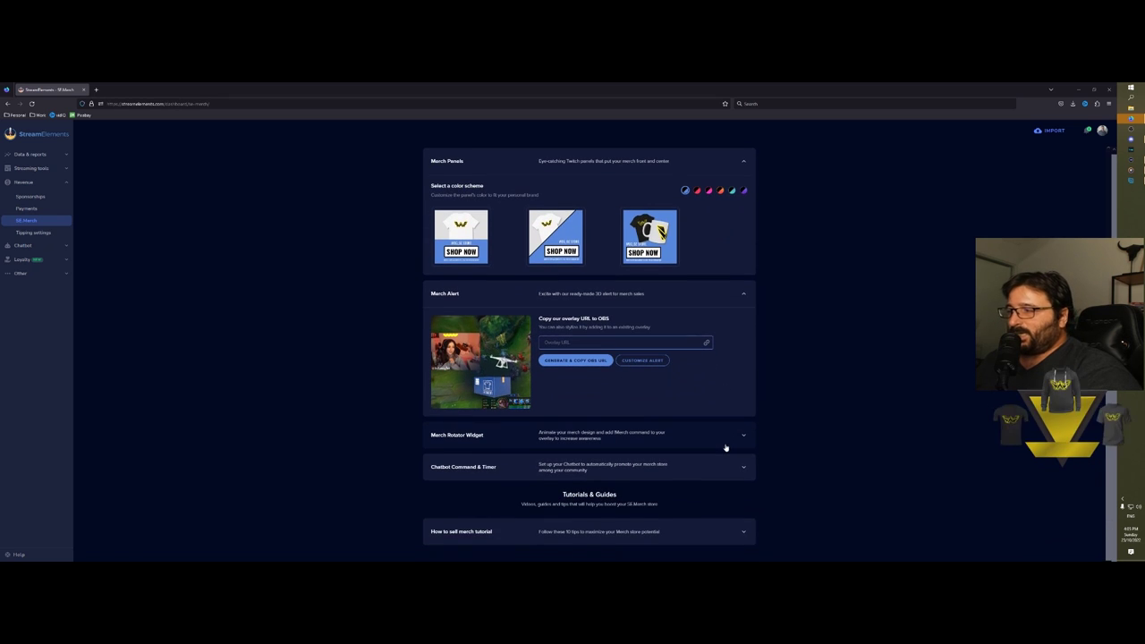
click(725, 447)
scroll(727, 445, down, 2)
click(711, 479)
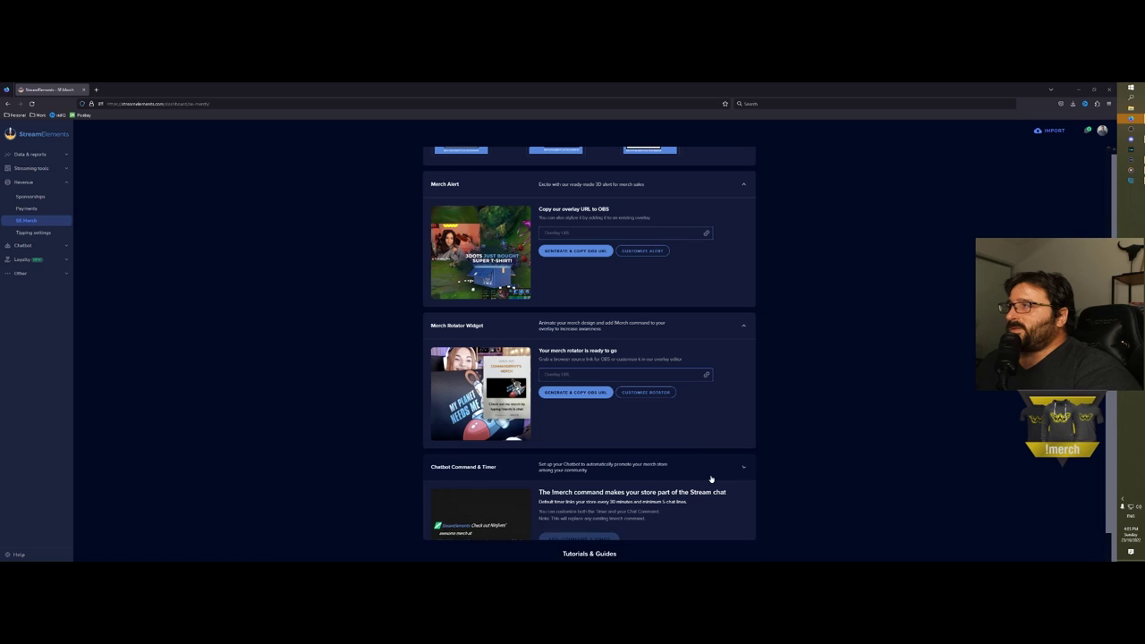
scroll(682, 434, up, 5)
click(514, 191)
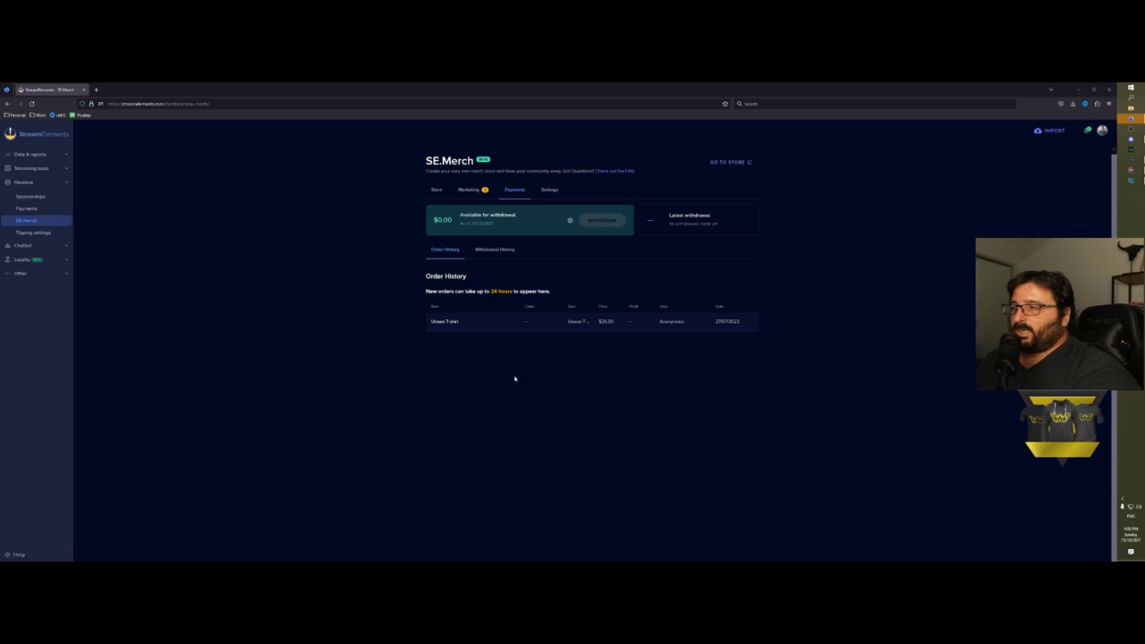
- Enter WOGOZ STORE as the store name in the SE.Merch store settings
click(549, 189)
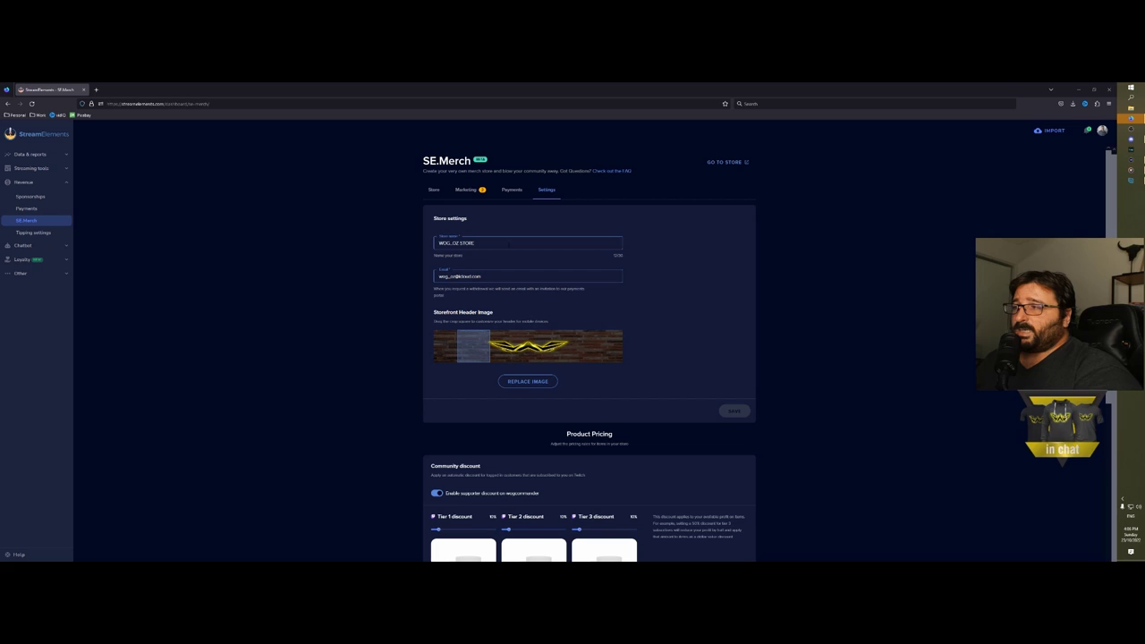
triple_click(509, 243)
text(WOGDZ STORE)
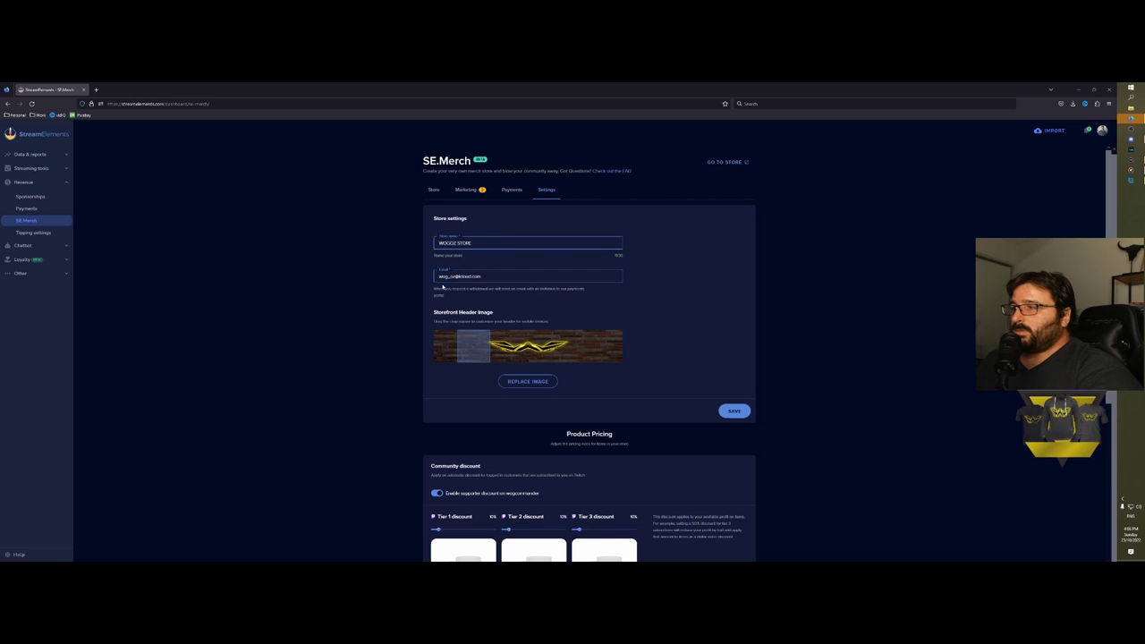
- Review the community discount tiers in the merch settings and browse the products in the public store
scroll(572, 347, down, 3)
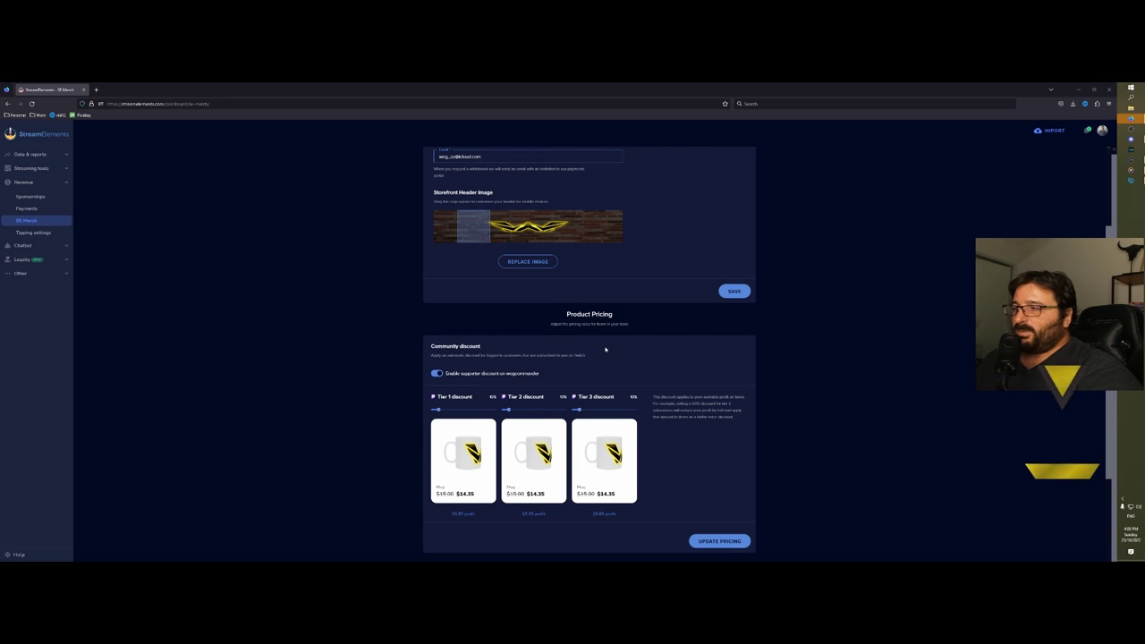
scroll(474, 295, down, 3)
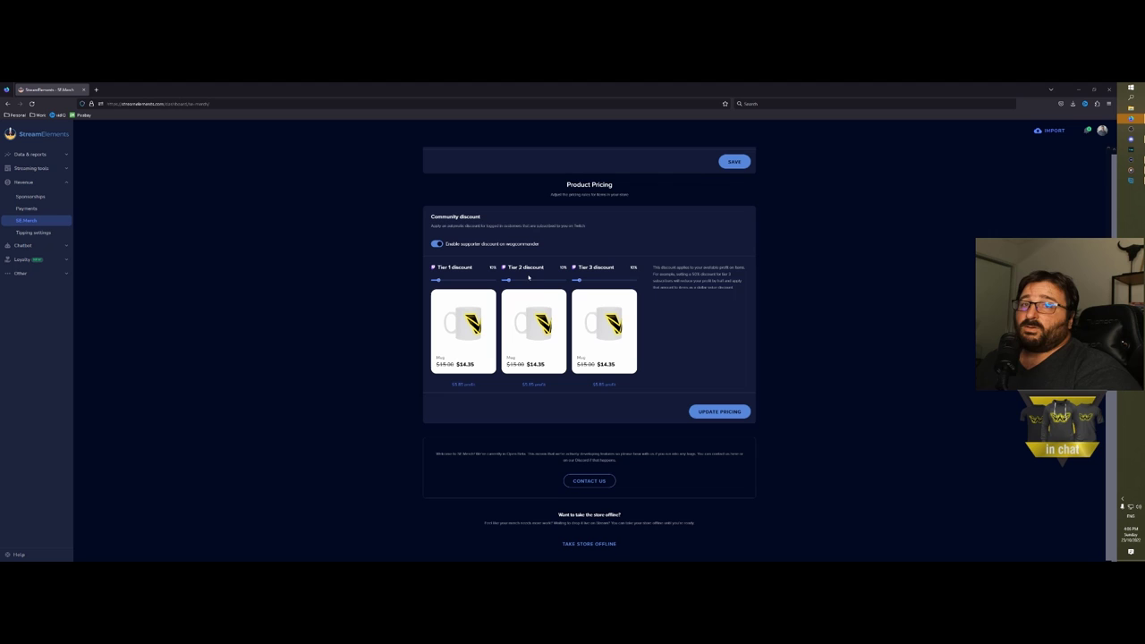
scroll(614, 384, up, 4)
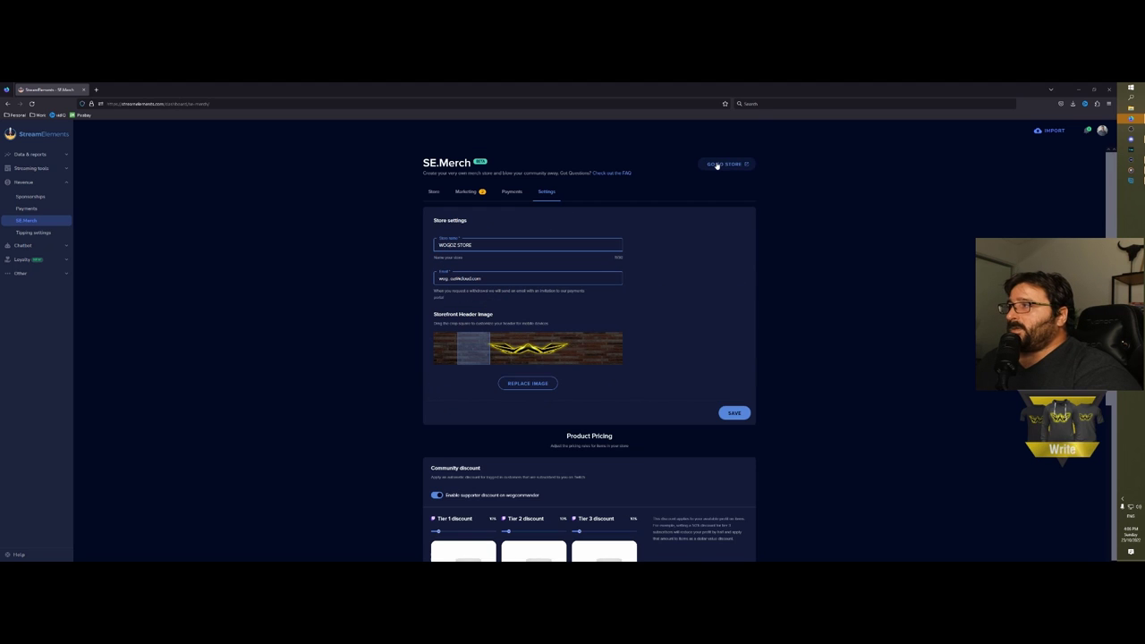
click(720, 165)
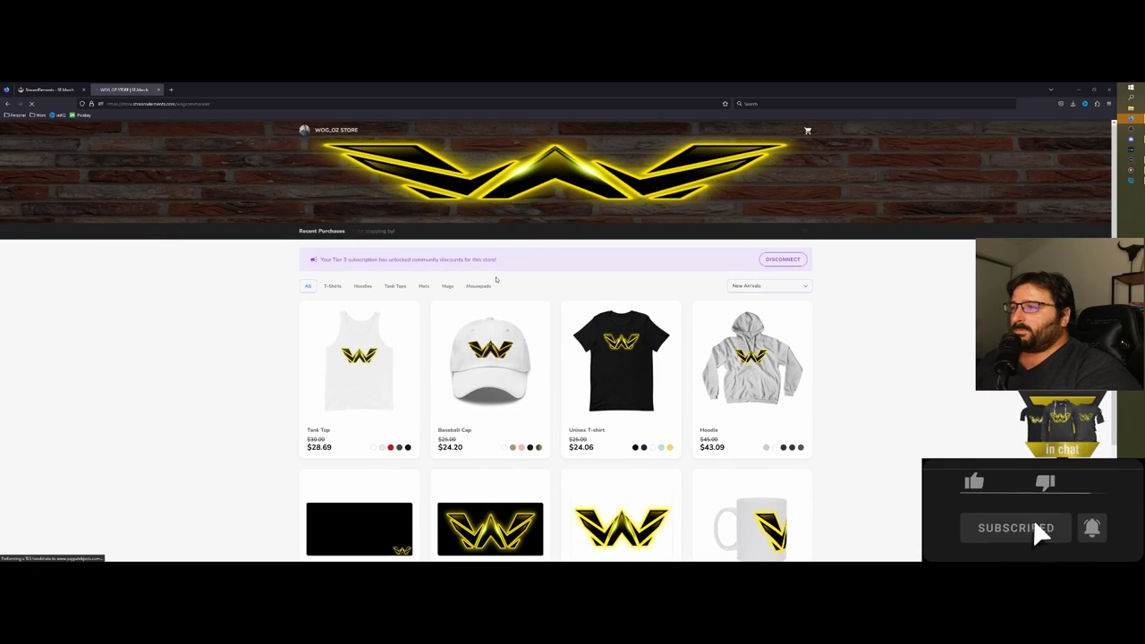
scroll(677, 309, down, 3)
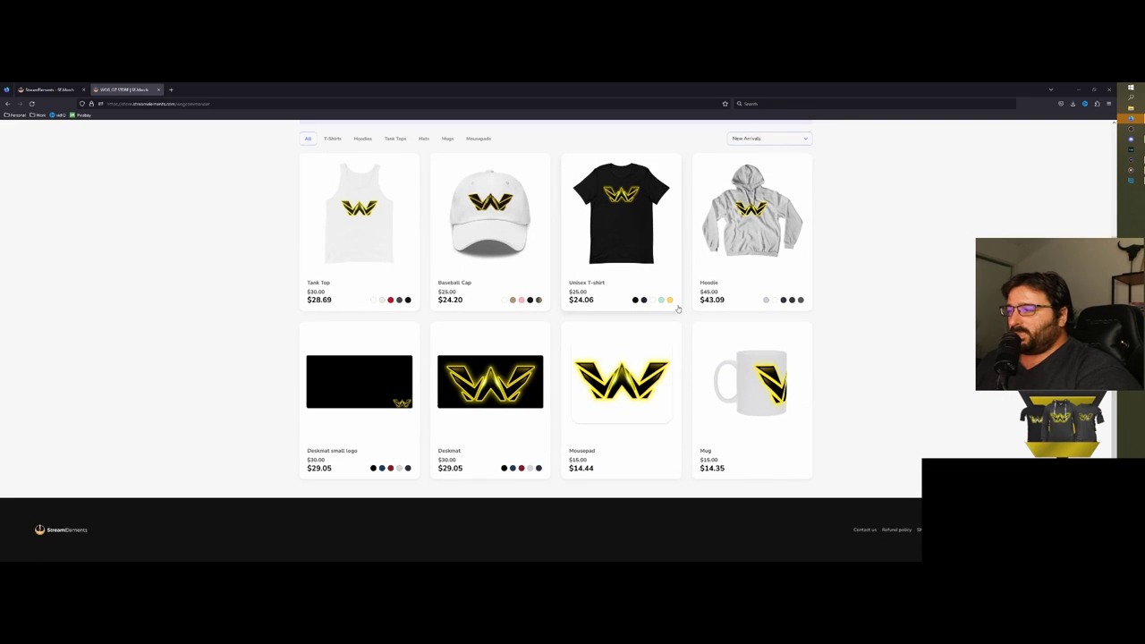
scroll(649, 335, up, 3)
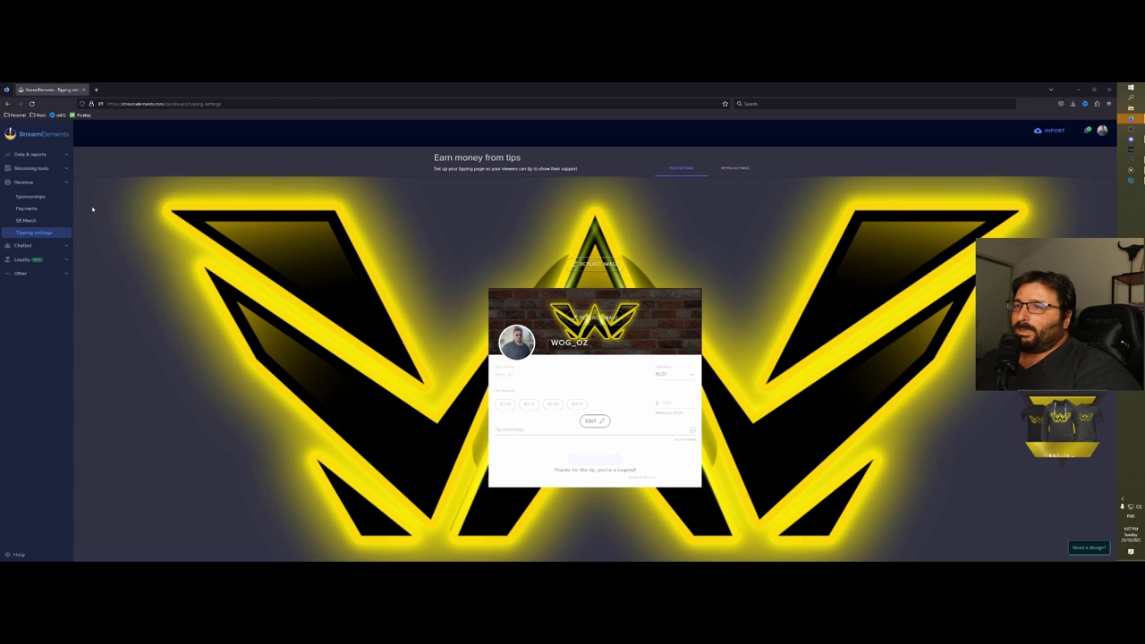
- Examine the tipping page's payment provider and its Page Settings for currency, amount limits and tipping presets
click(726, 169)
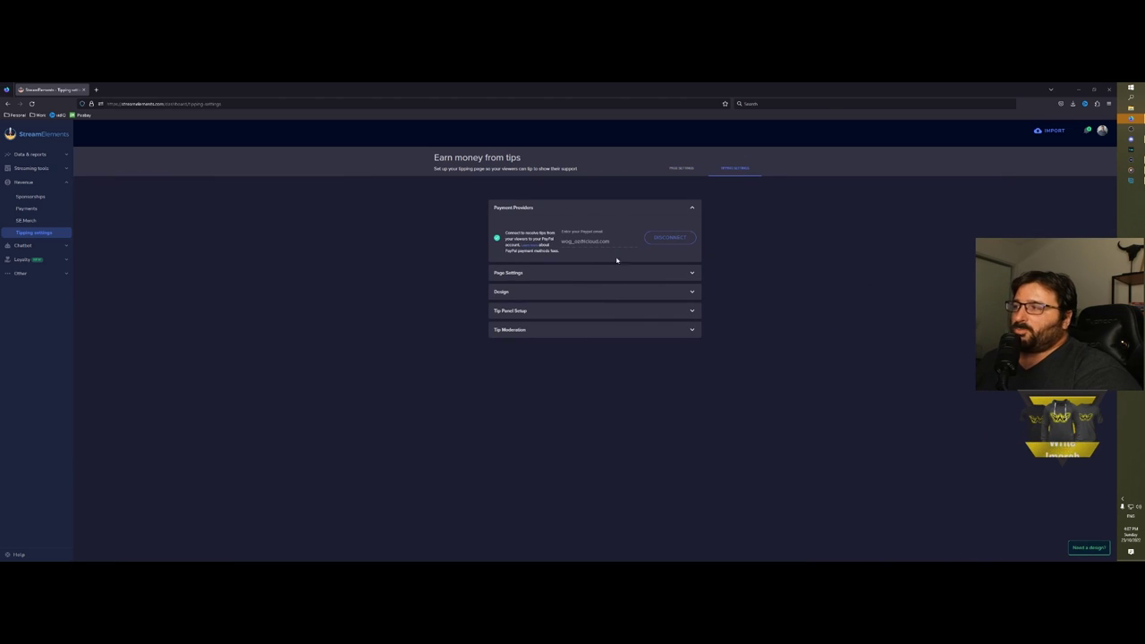
click(557, 272)
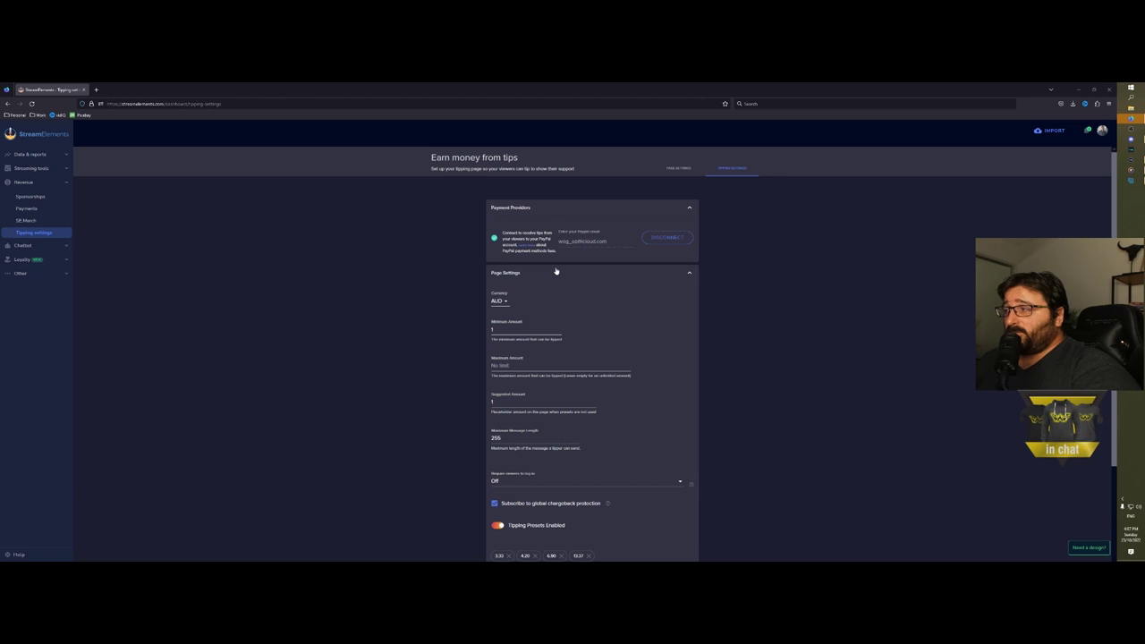
scroll(557, 339, down, 2)
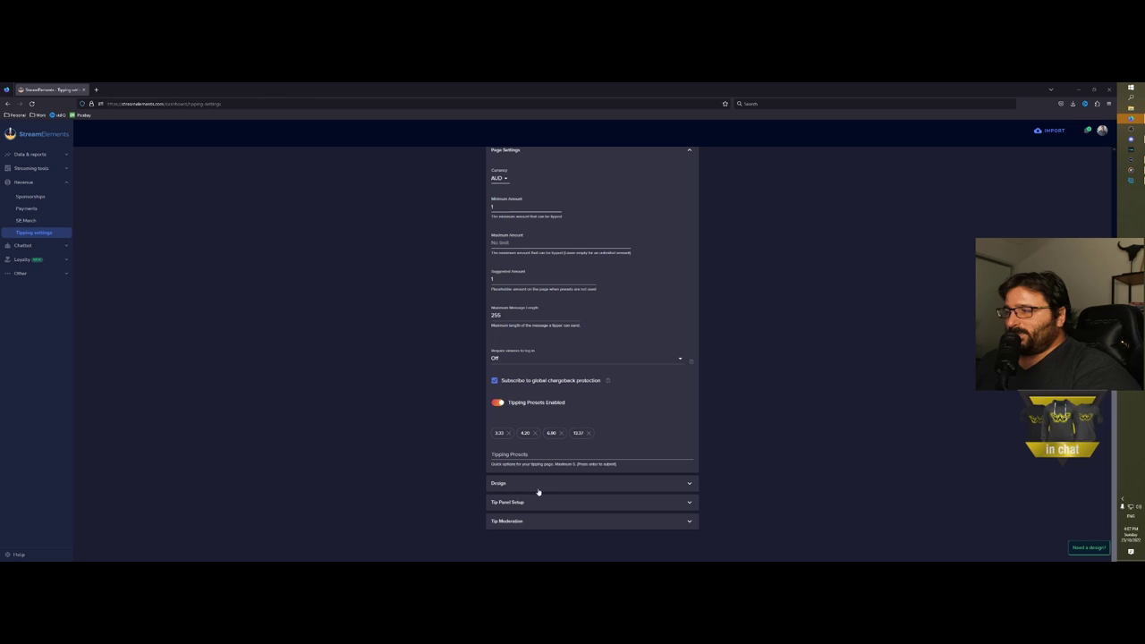
- Look over the chatbot's default chat commands and show the custom commands list
click(67, 248)
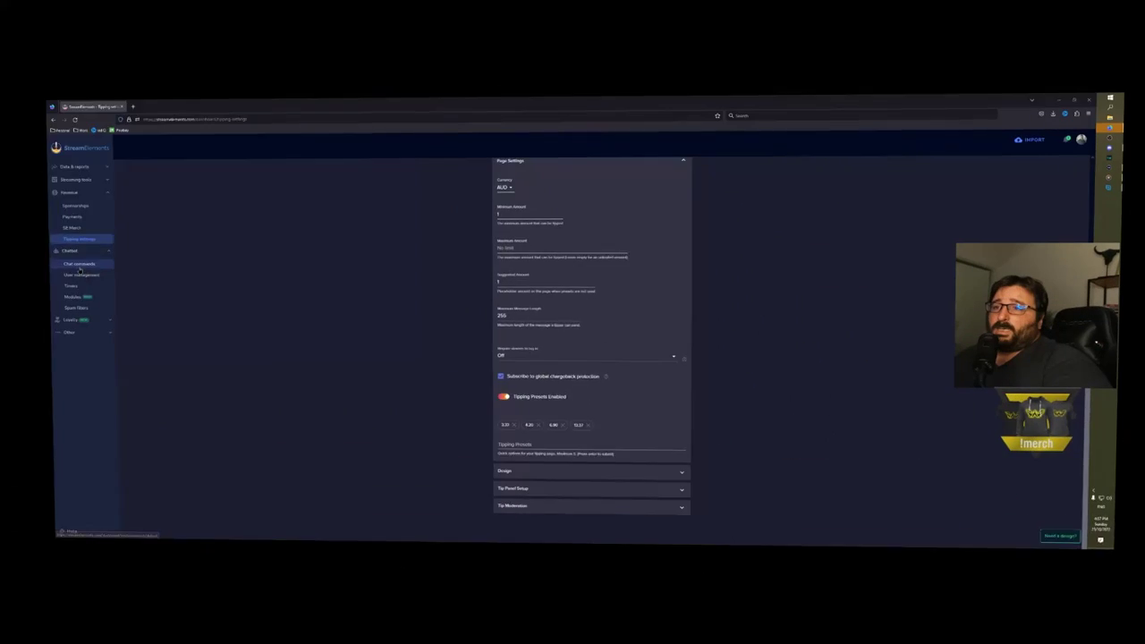
click(33, 259)
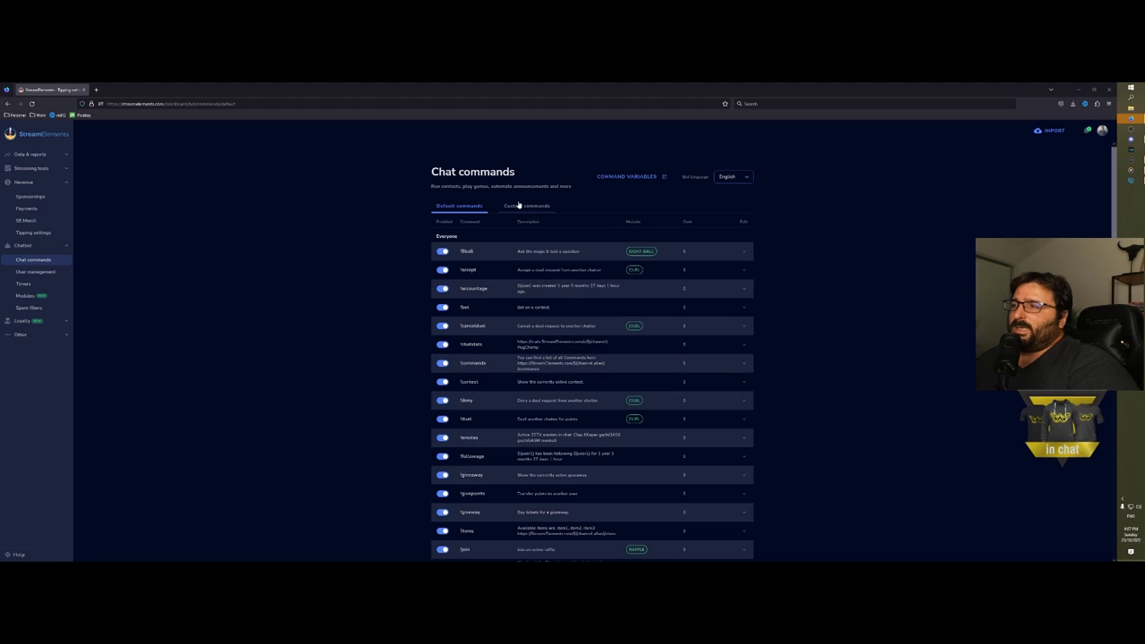
click(444, 327)
click(516, 207)
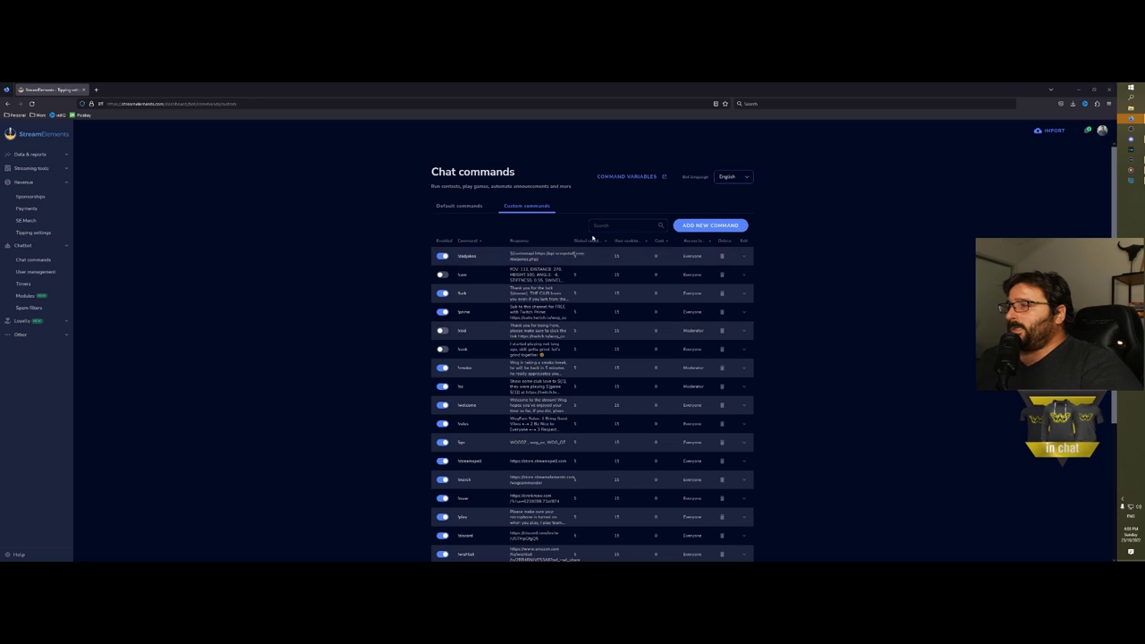
- Start a new custom chat command and examine its name, response and user level options
click(729, 226)
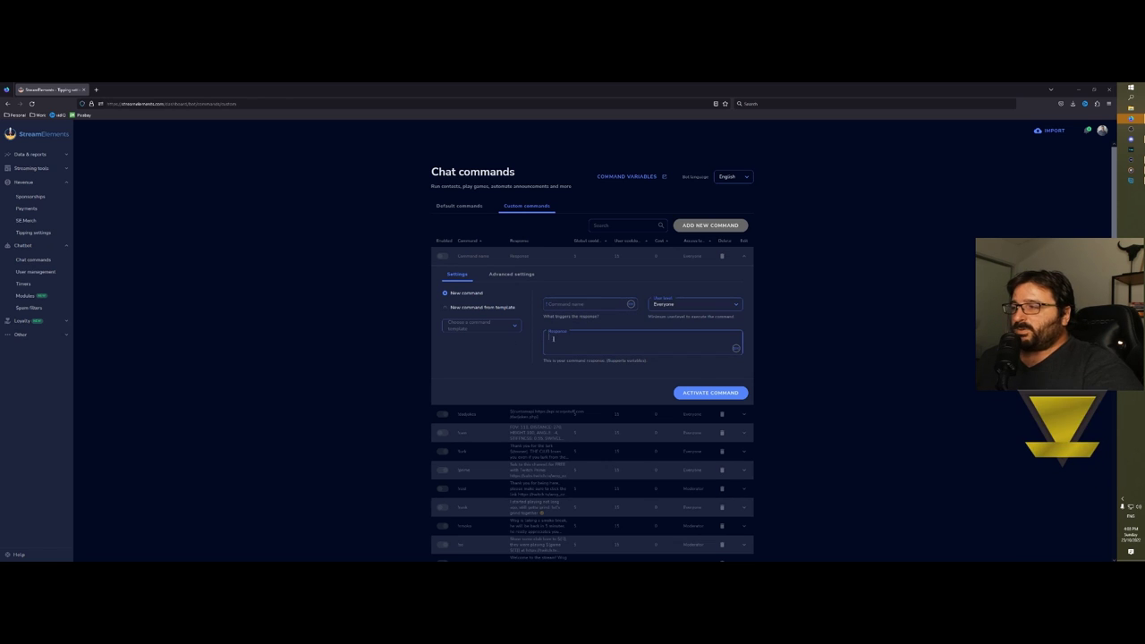
click(550, 339)
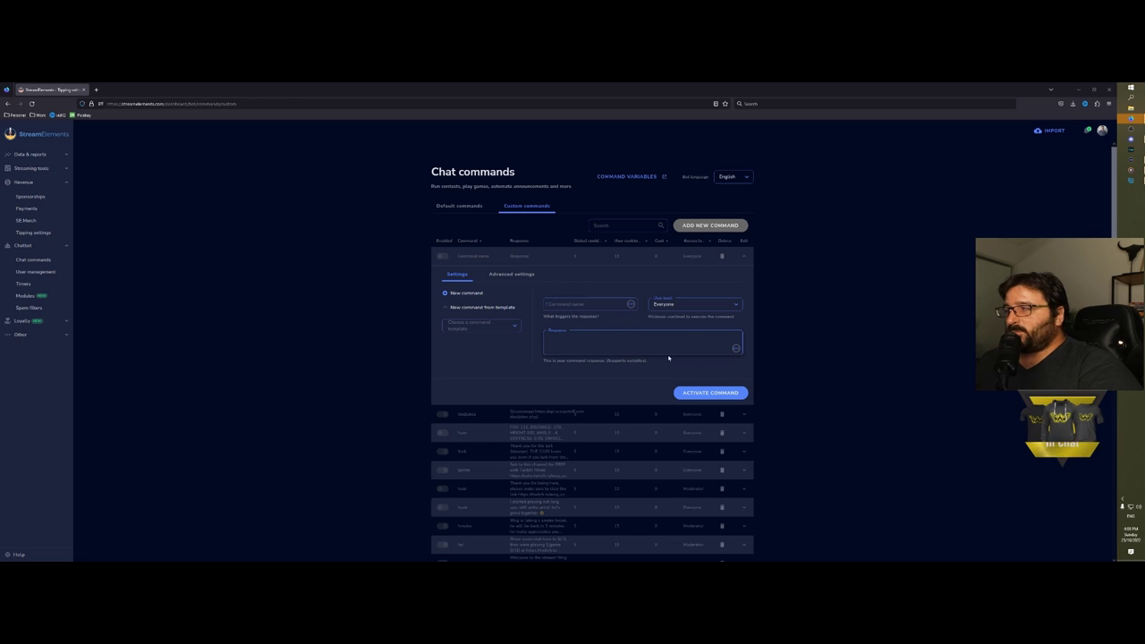
click(703, 306)
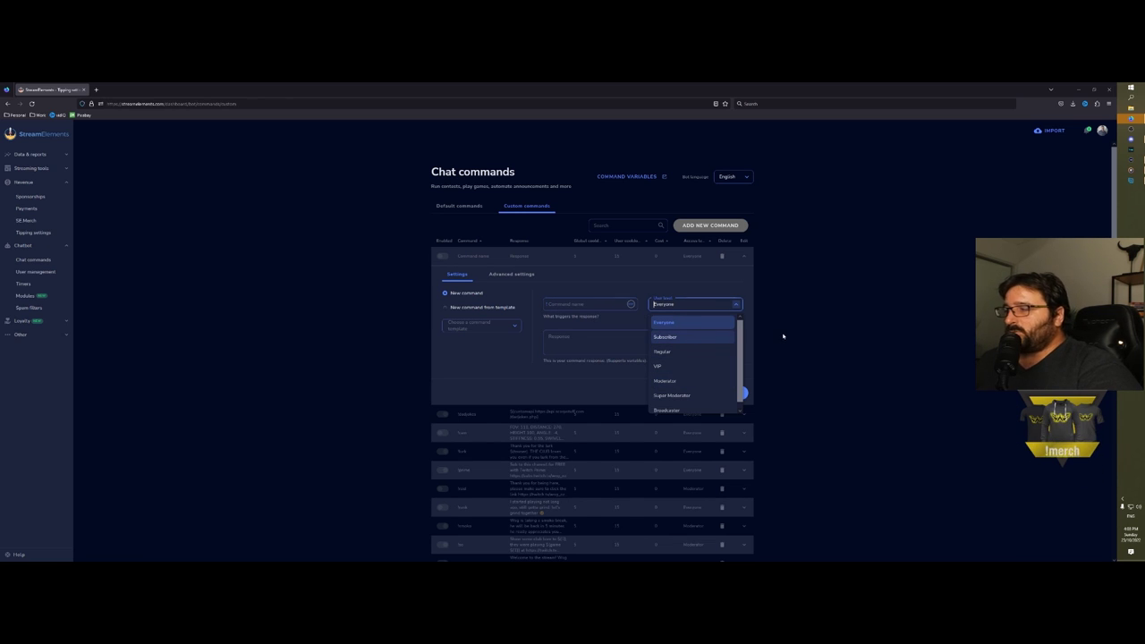
click(757, 362)
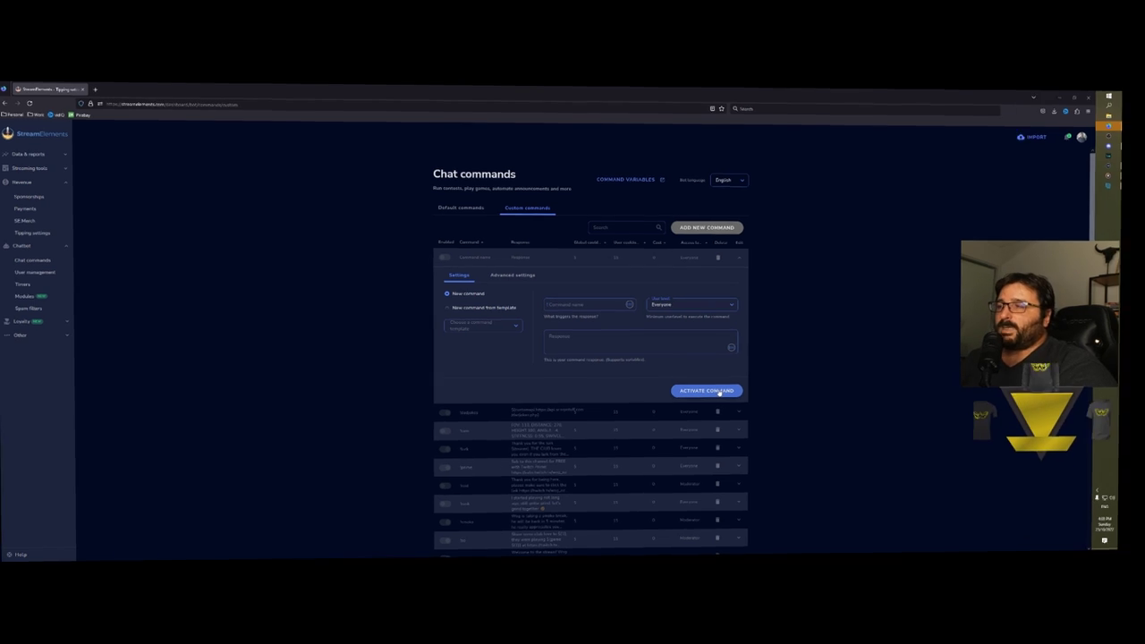
- Look over the chatbot's user management permissions and the list of bot timers
click(34, 271)
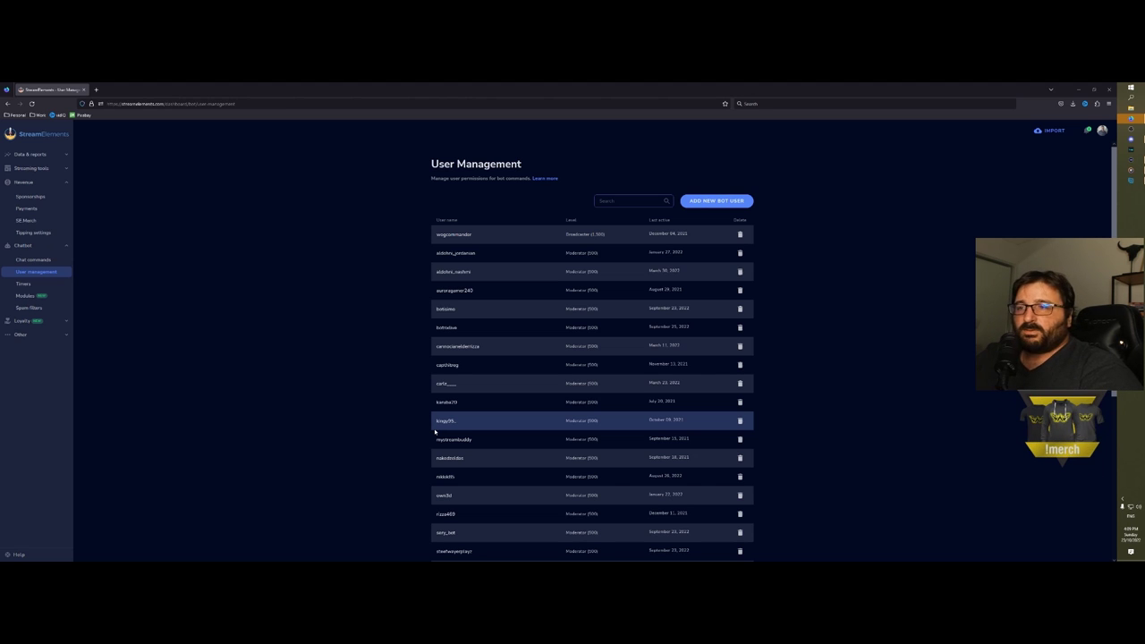
click(23, 284)
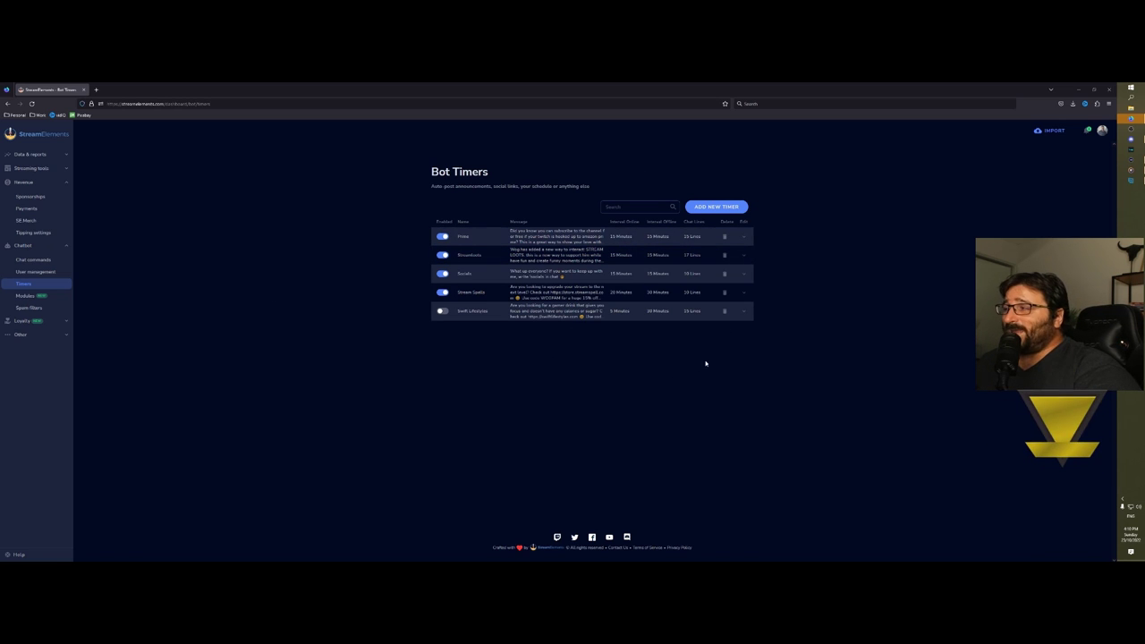
- Review the available bot modules, including the Chat Alerts follower message settings, and the bot spam filters
click(57, 298)
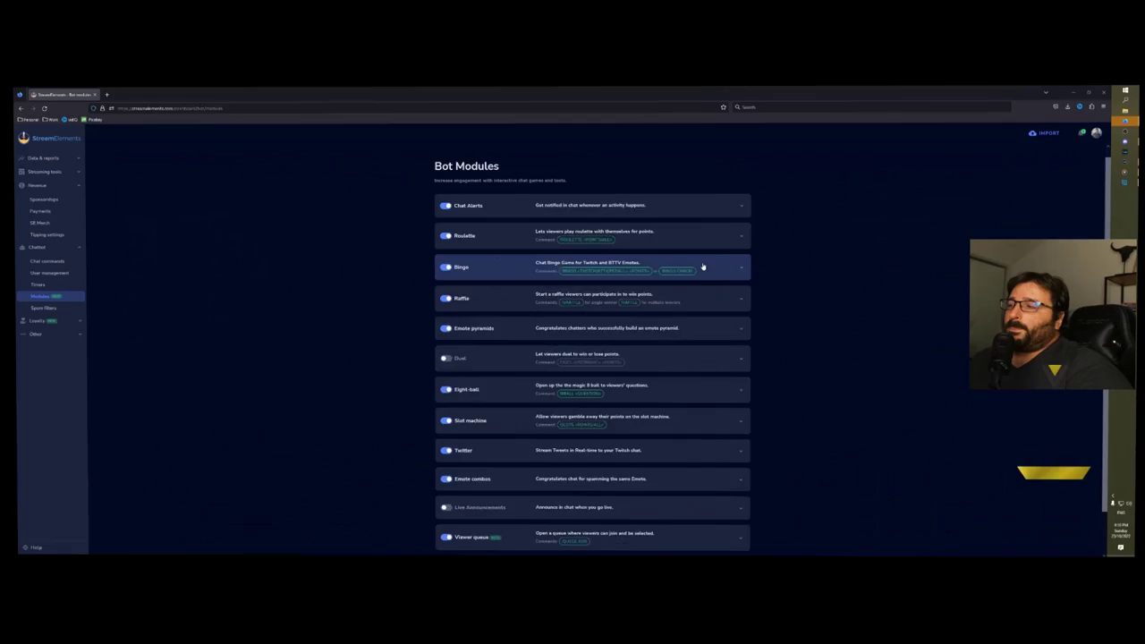
scroll(704, 265, down, 2)
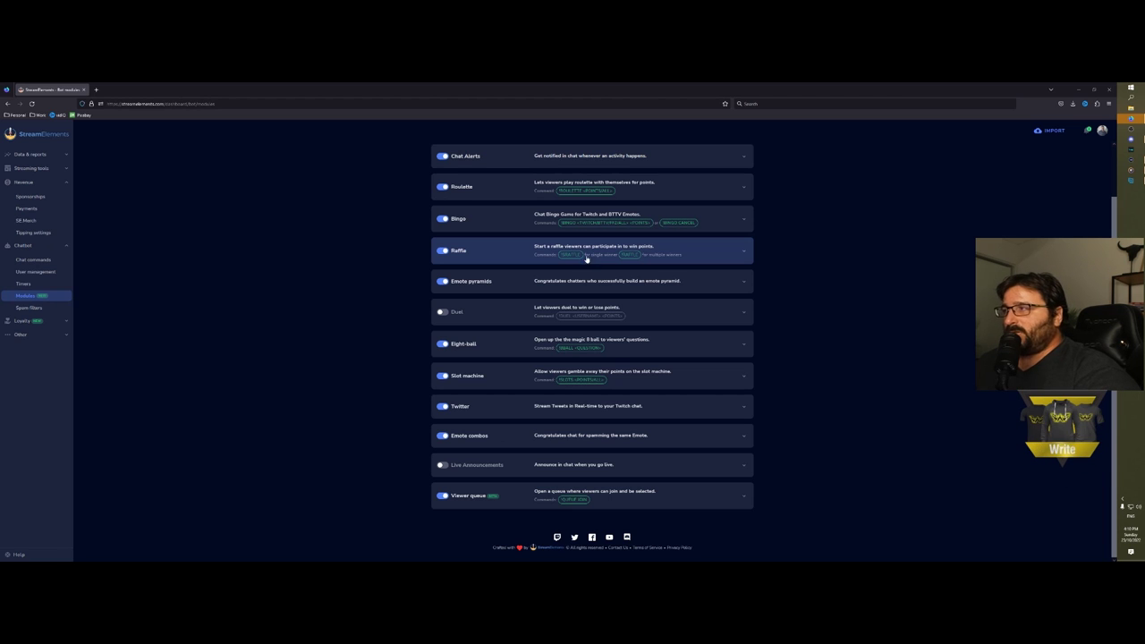
click(630, 156)
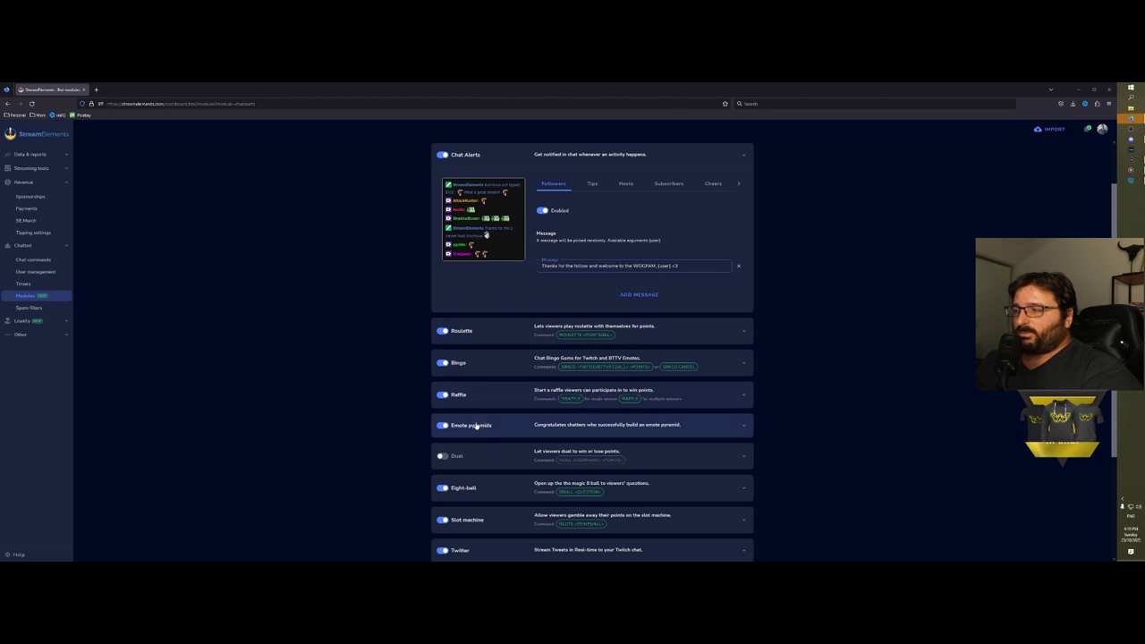
scroll(512, 451, down, 2)
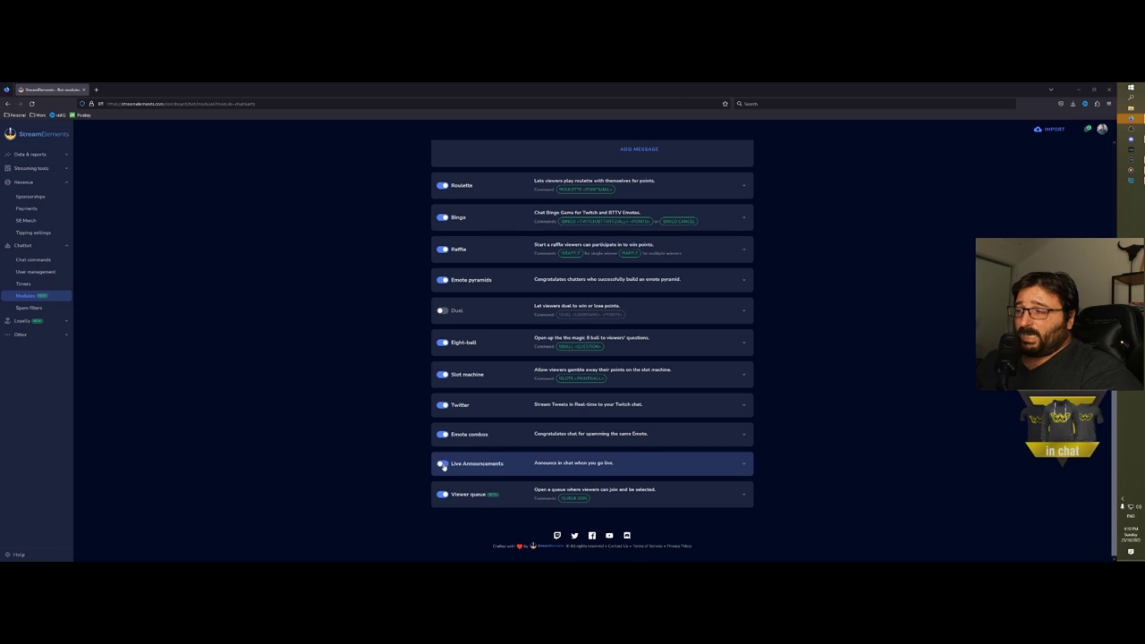
scroll(465, 465, up, 2)
scroll(476, 492, down, 2)
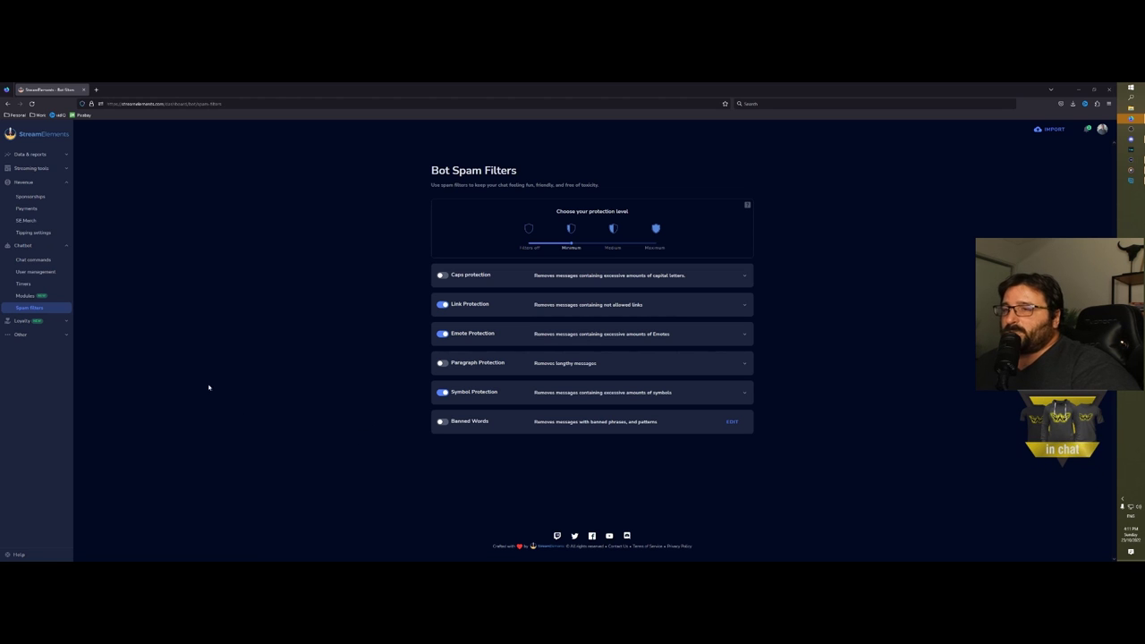
- Look through the Loyalty section's pages, from giveaways and the viewer queue to the loyalty settings and stream store items
click(14, 322)
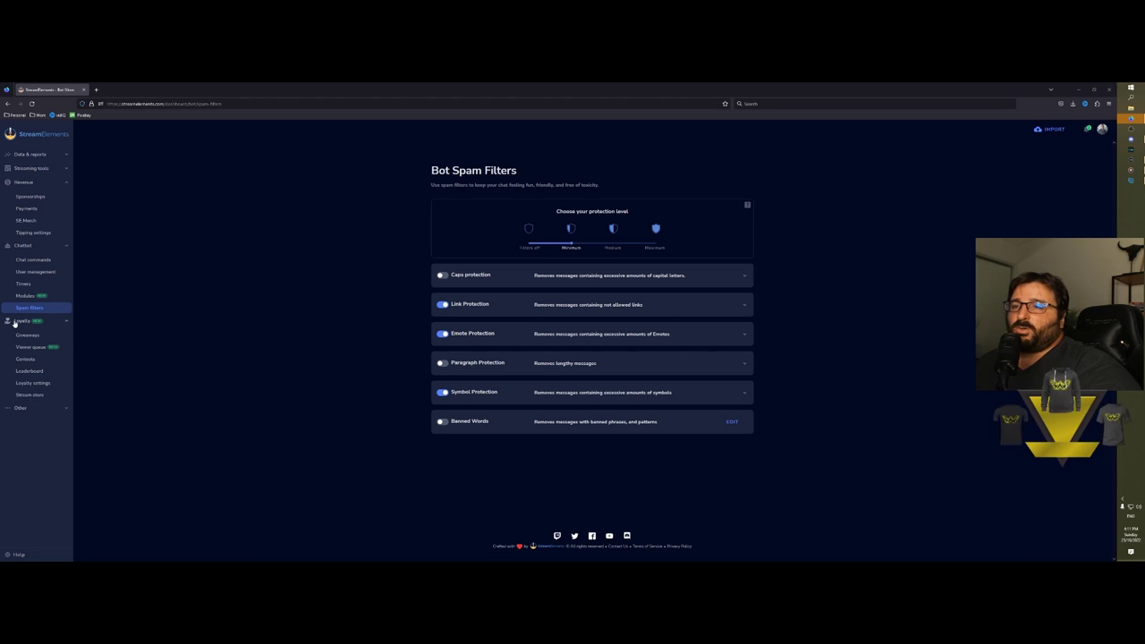
click(27, 334)
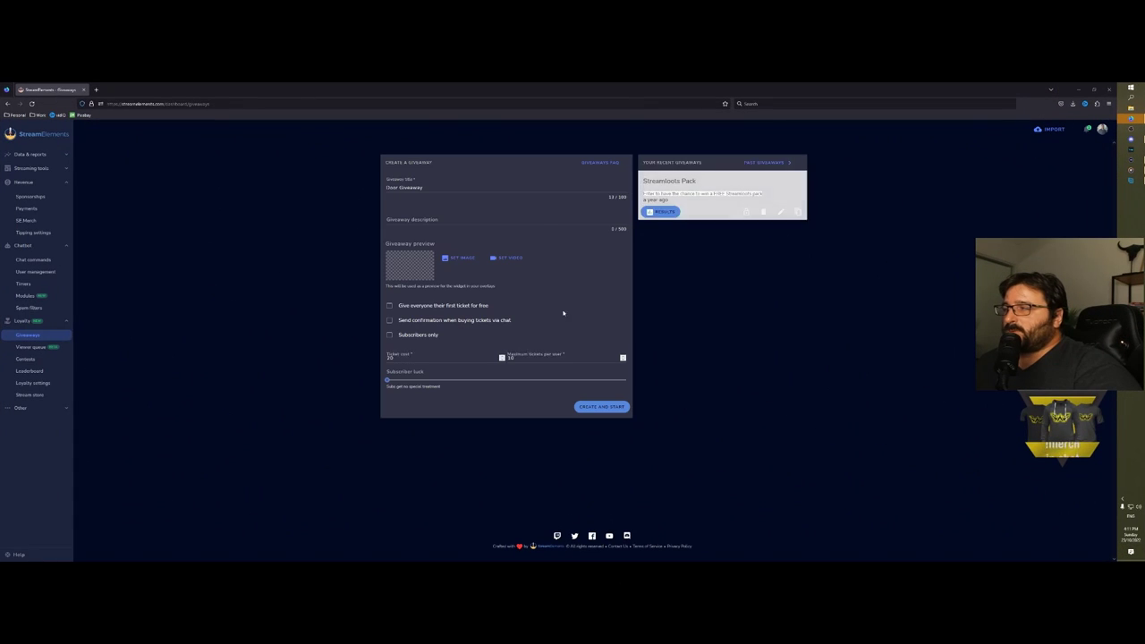
click(40, 348)
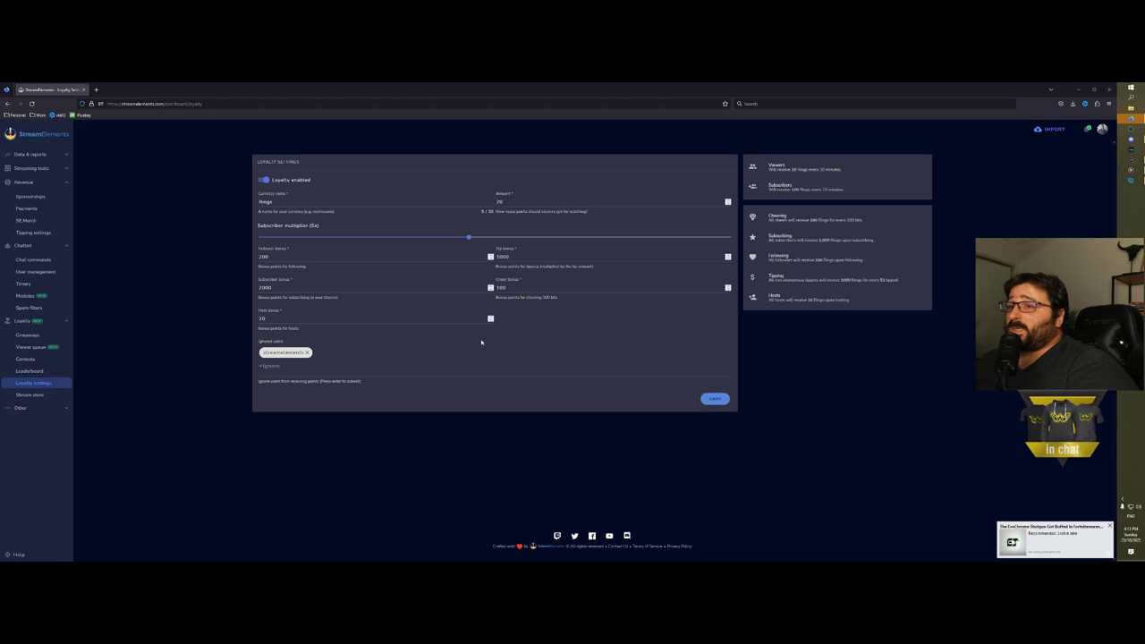
click(36, 394)
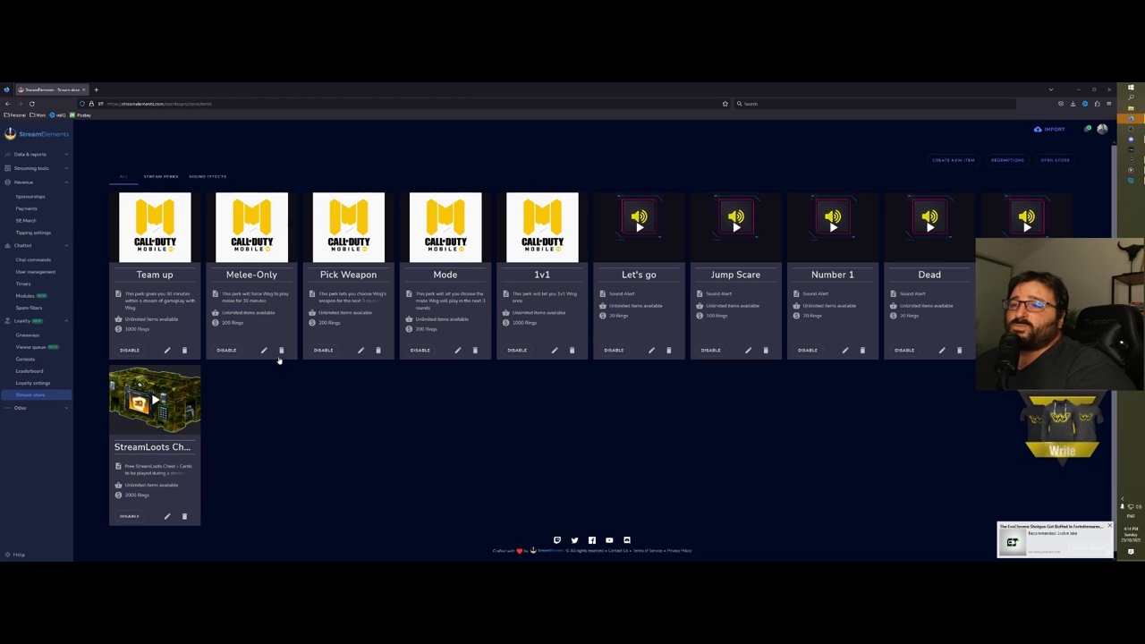
- Look through the Other section's chat stats, media request and public profile page settings
click(21, 407)
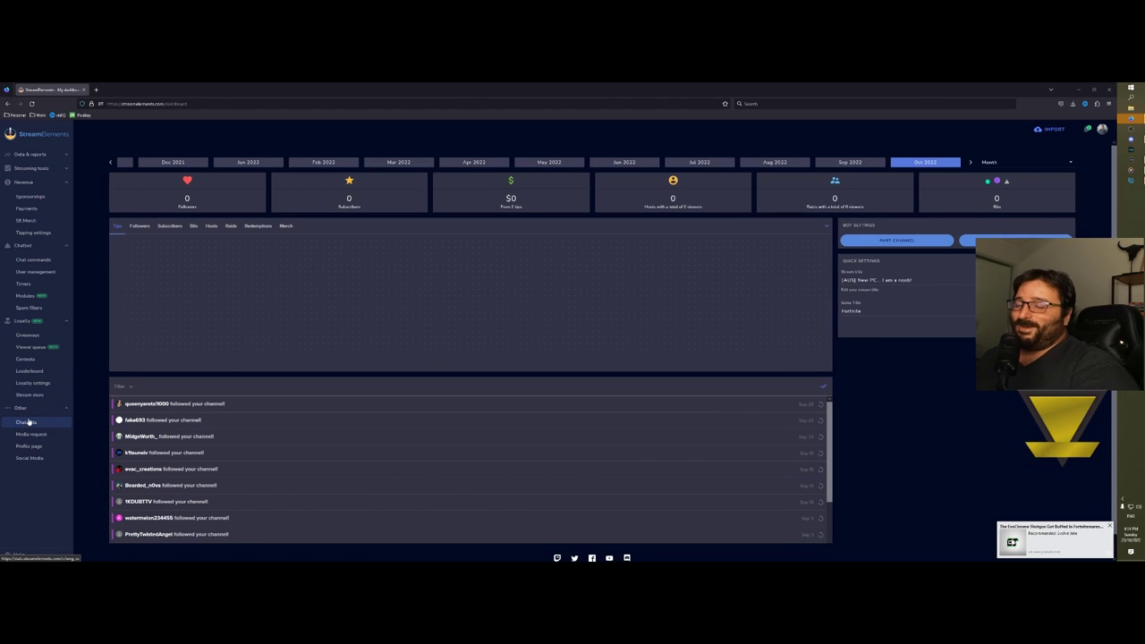
click(34, 422)
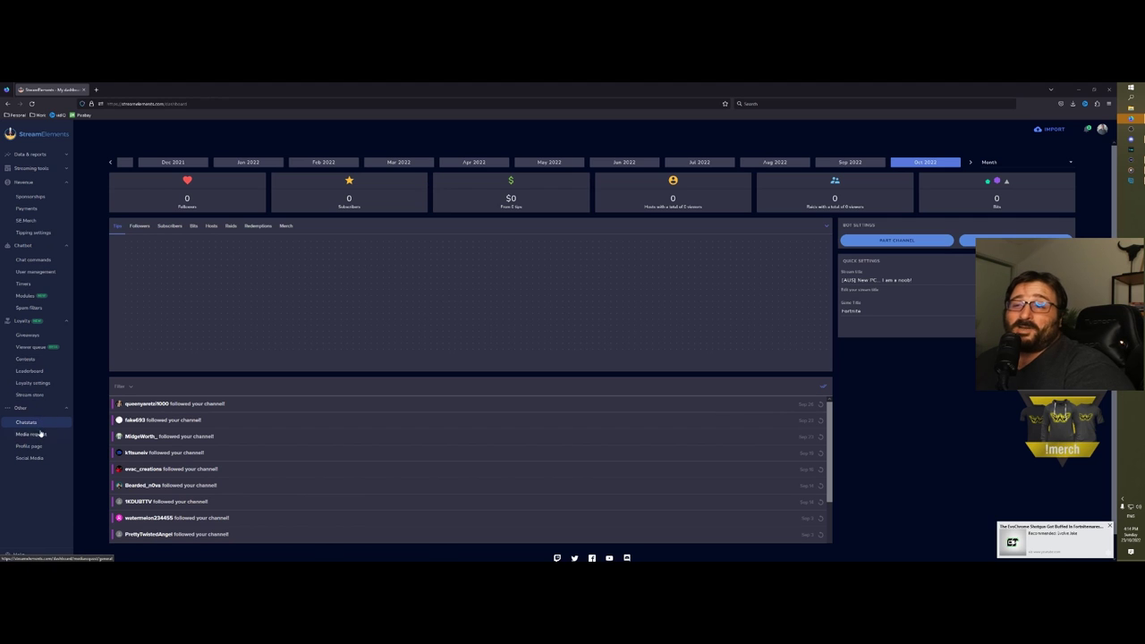
click(35, 435)
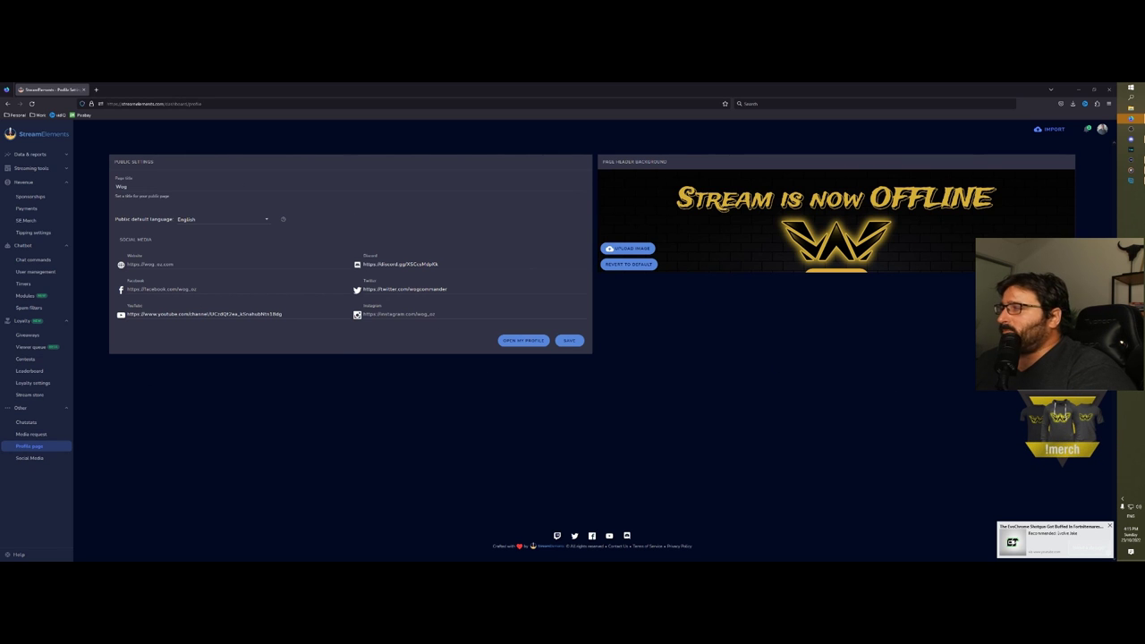
- Review the social media automation settings for Twitter, Facebook, YouTube, Discord and Instagram
click(29, 458)
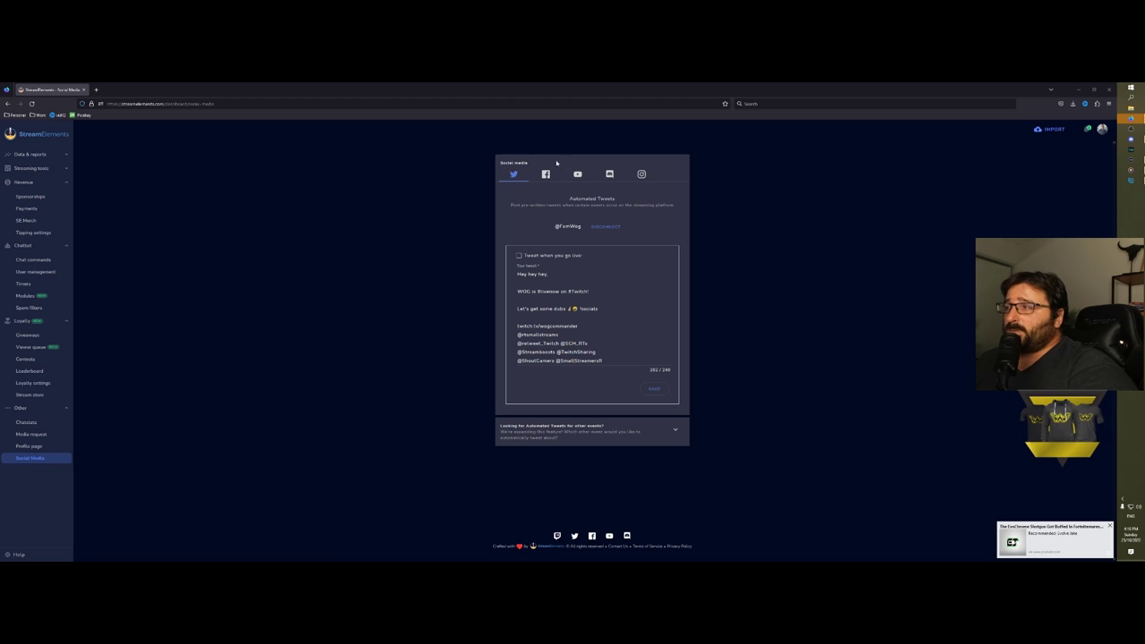
click(545, 175)
click(578, 174)
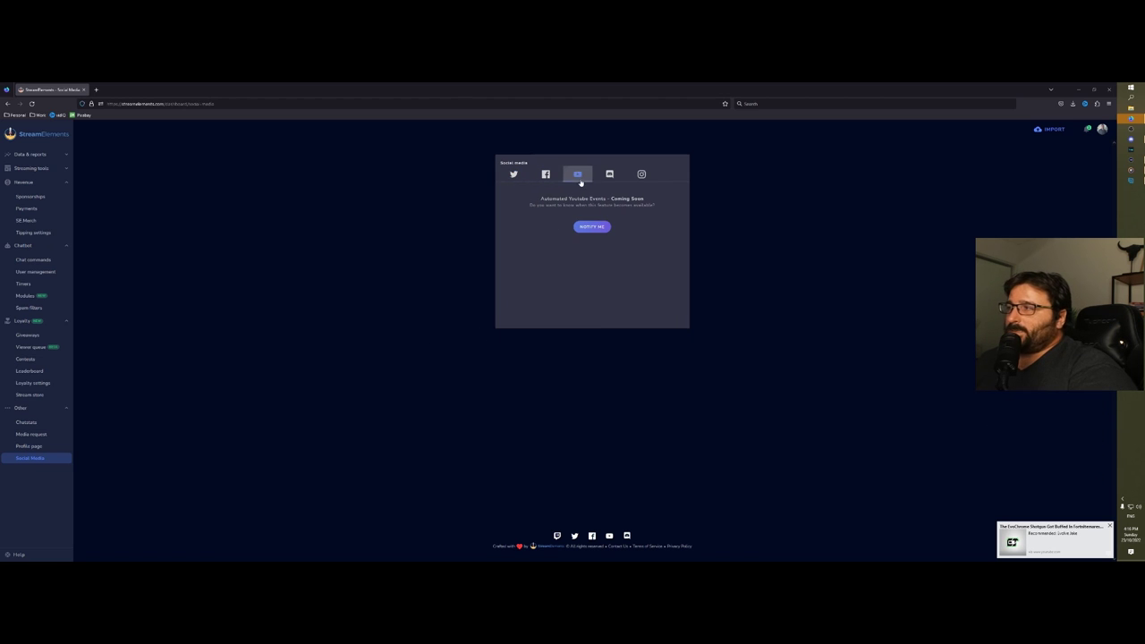
click(609, 173)
click(652, 178)
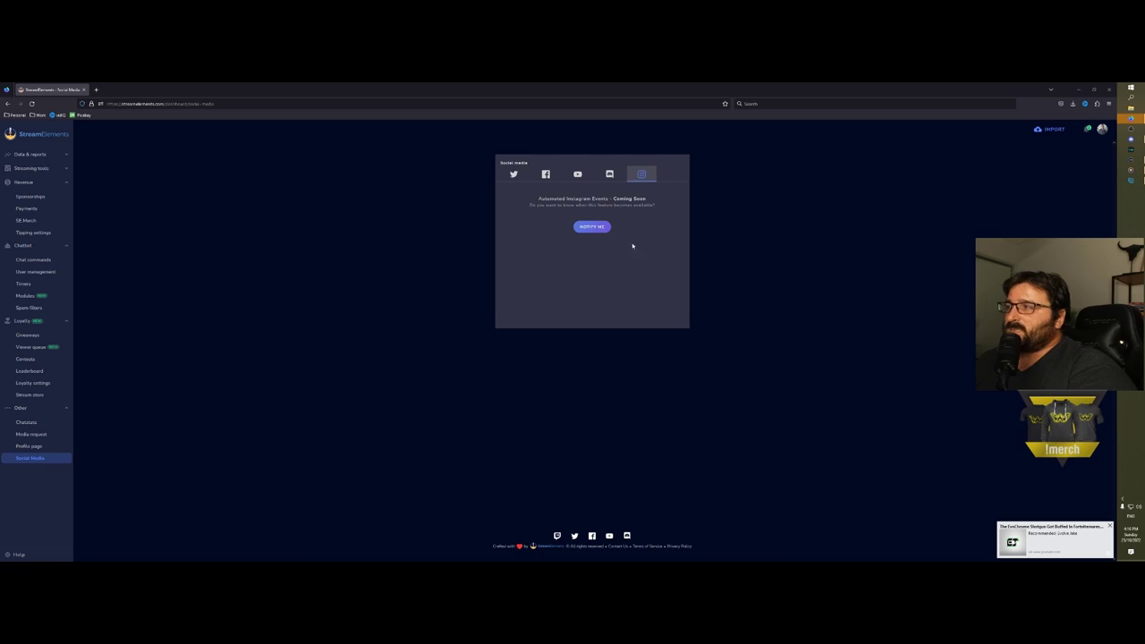